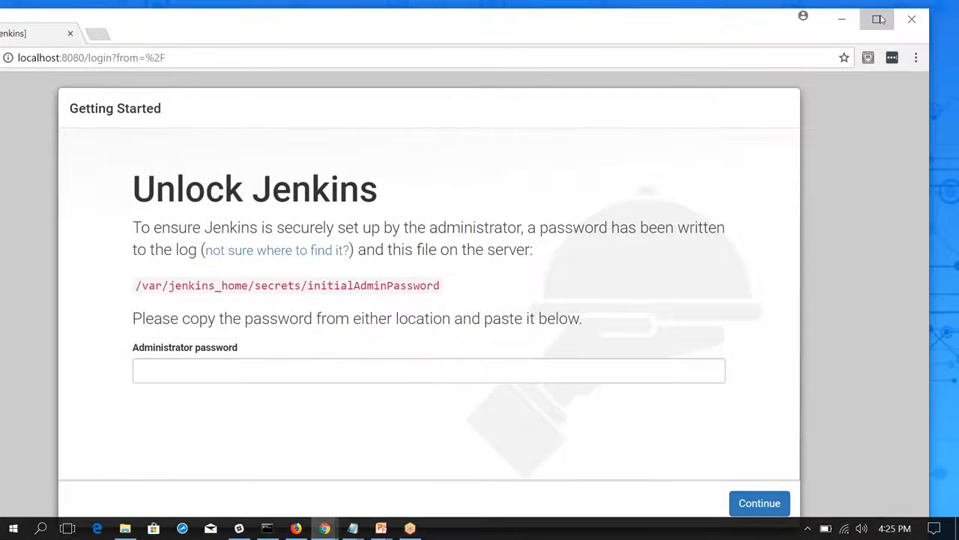
Unlock Jenkins with the initial administrator password and install the suggested plugins.
{"action": "left_click", "coordinate": [880, 20]}
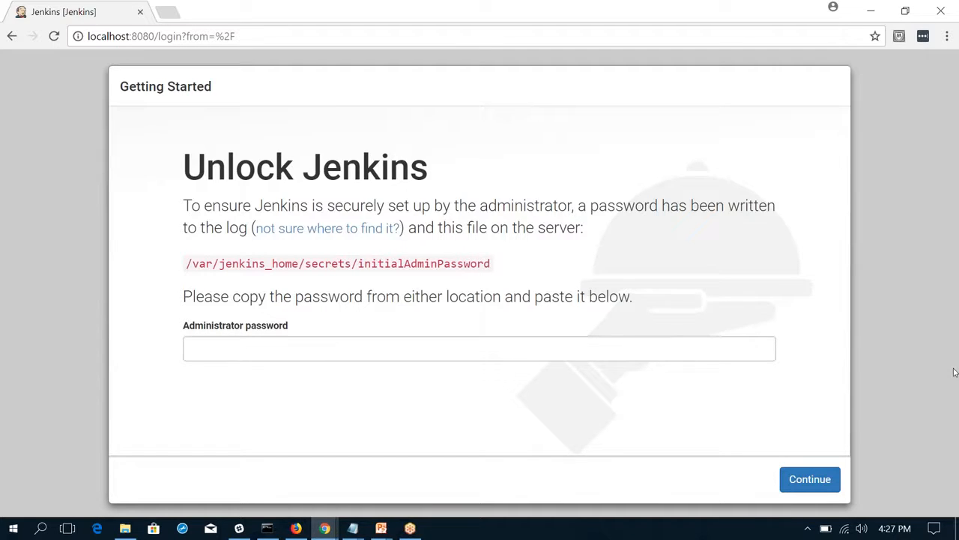
{"action": "key", "text": "alt+Tab"}
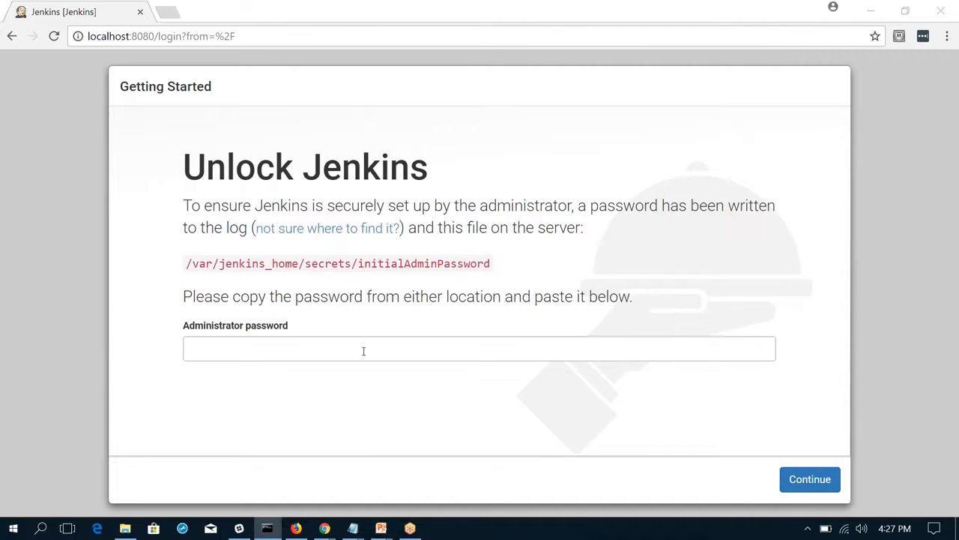
{"action": "left_click", "coordinate": [288, 346]}
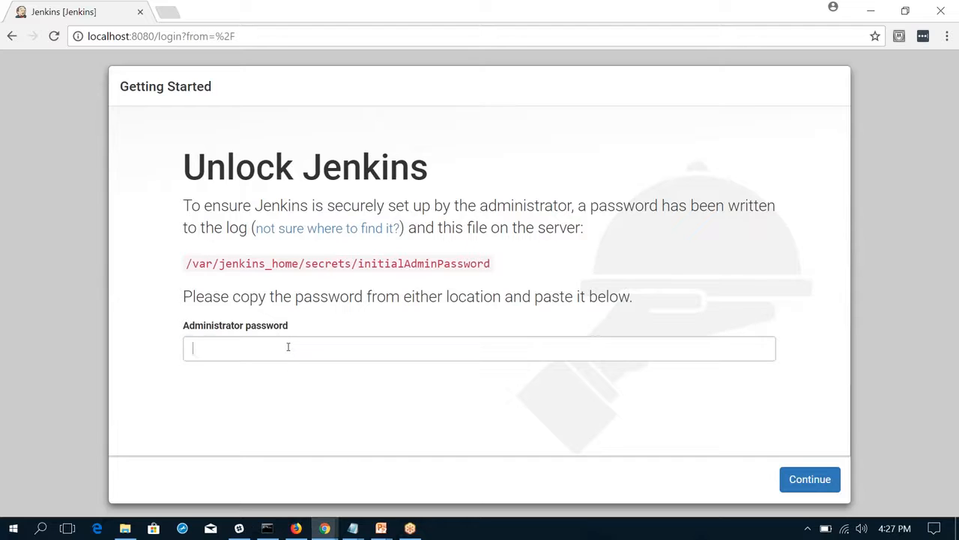
{"action": "key", "text": "ctrl+v"}
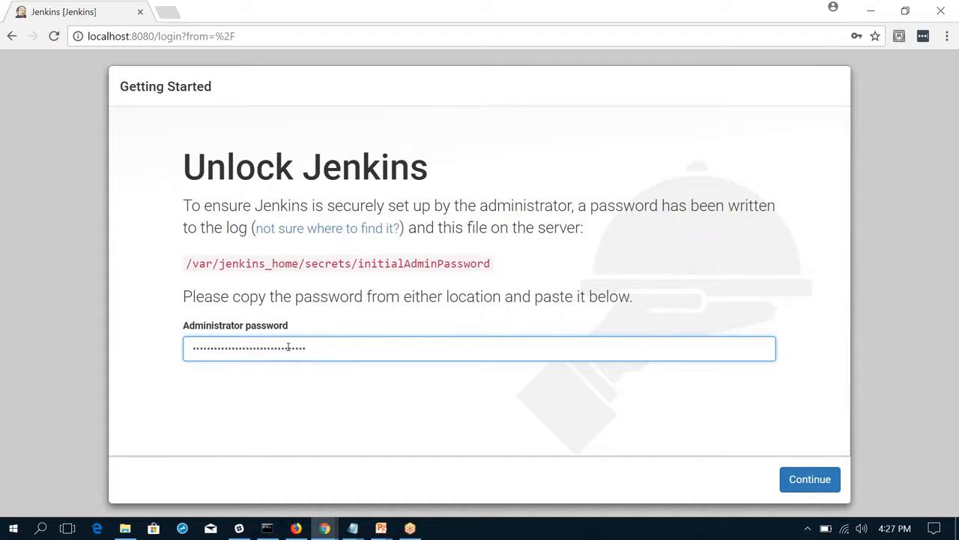
{"action": "left_click", "coordinate": [816, 478]}
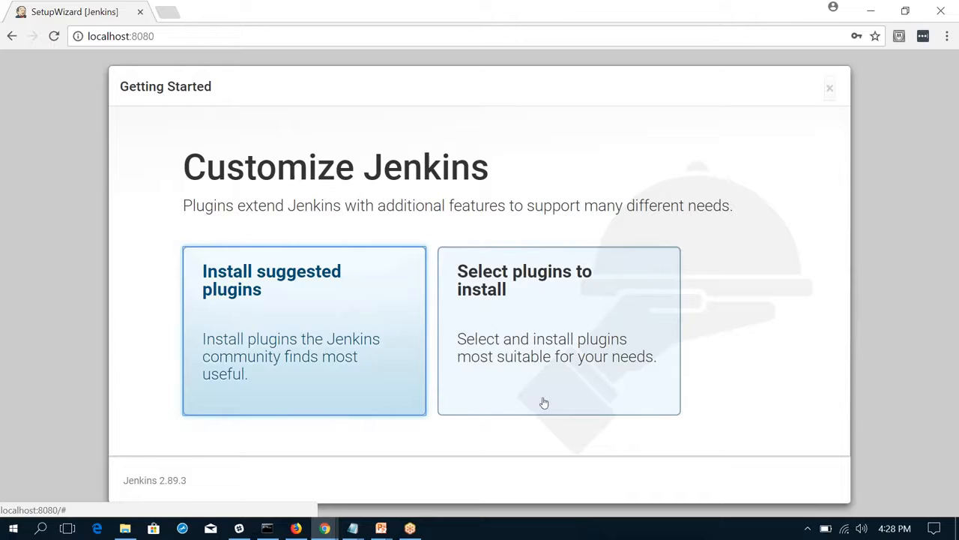
{"action": "left_click", "coordinate": [324, 307]}
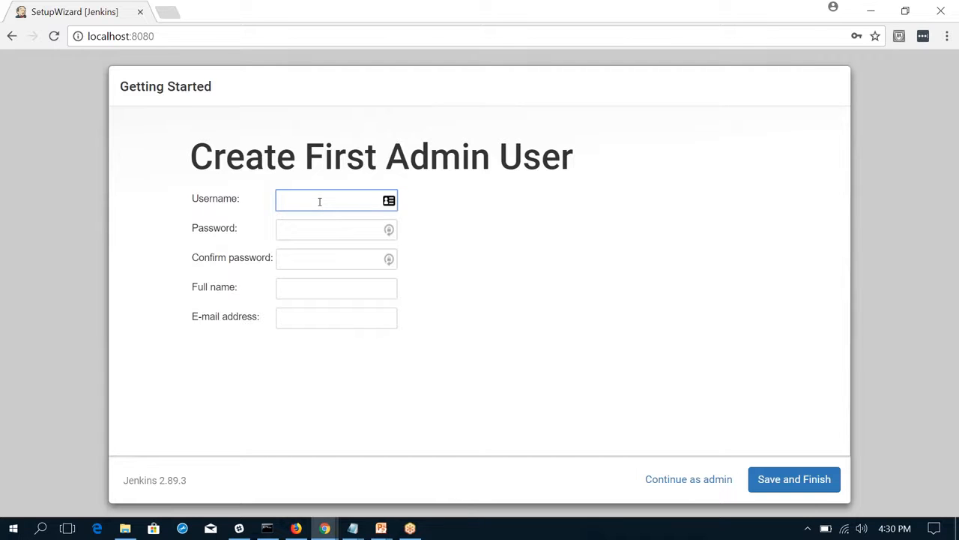
Set the first admin user's username to Jenkins, then enter and confirm the account password.
{"action": "type", "text": "Jeni"}
{"action": "key", "text": "BackSpace"}
{"action": "type", "text": "kins"}
{"action": "key", "text": "Tab"}
{"action": "type", "text": "aaaaaaaaa"}
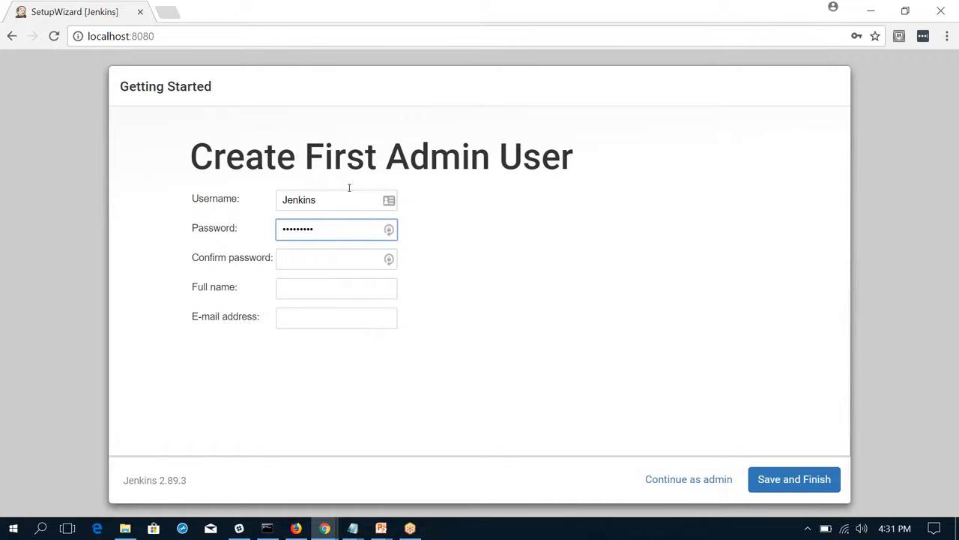
{"action": "left_click", "coordinate": [336, 246]}
{"action": "left_click", "coordinate": [327, 259]}
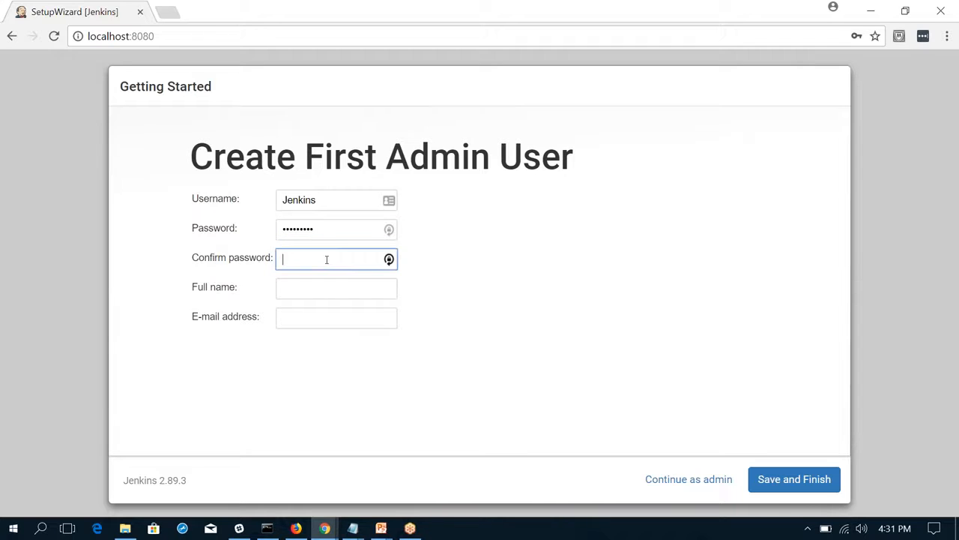
{"action": "type", "text": "aaaaaaaaa"}
Enter the full name of the first admin user.
{"action": "left_click", "coordinate": [322, 286]}
{"action": "type", "text": "L"}
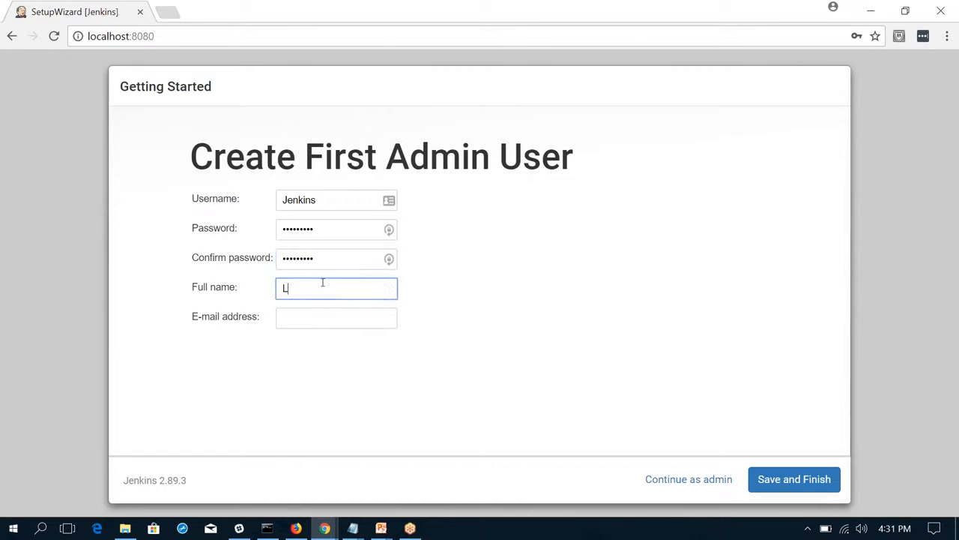
{"action": "type", "text": "uis"}
{"action": "key", "text": "BackSpace"}
{"action": "key", "text": "BackSpace"}
{"action": "key", "text": "BackSpace"}
{"action": "key", "text": "BackSpace"}
{"action": "type", "text": "Jenkins Test"}
Enter the admin user's e-mail address and save the account to finish the setup.
{"action": "left_click", "coordinate": [307, 314]}
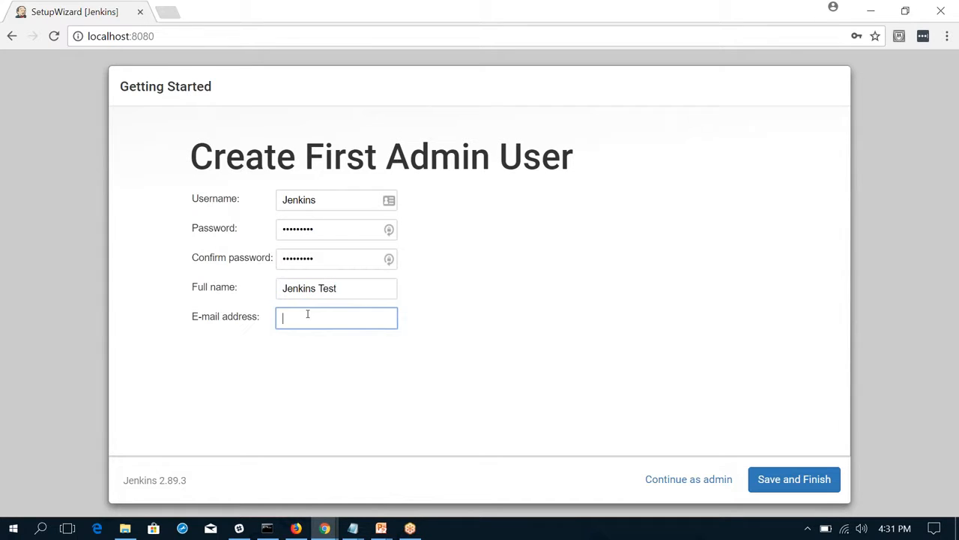
{"action": "right_click", "coordinate": [758, 468]}
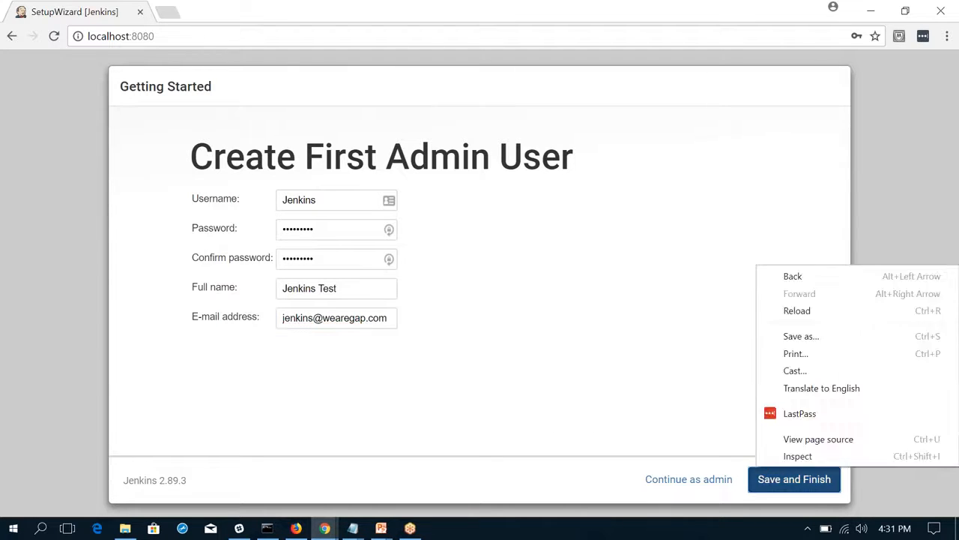
{"action": "left_click", "coordinate": [679, 427]}
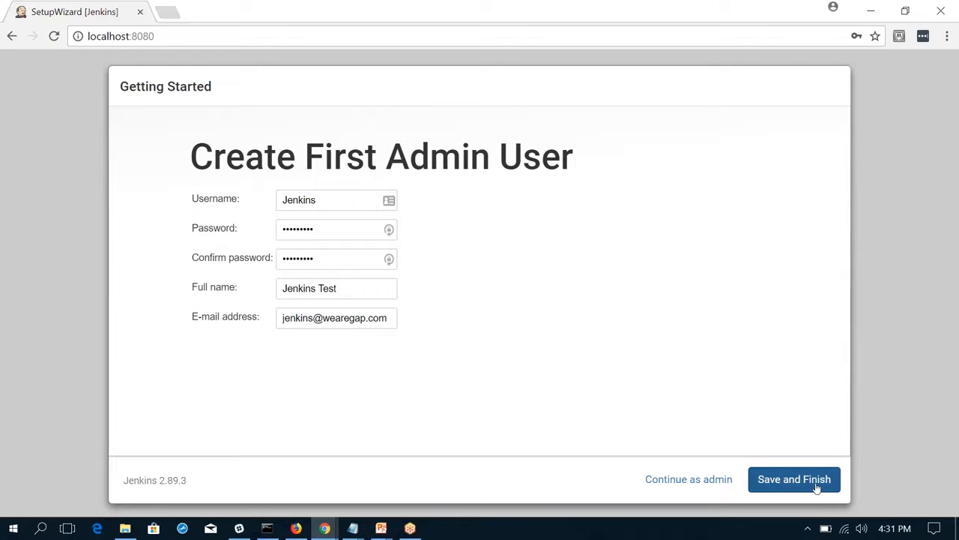
{"action": "left_click", "coordinate": [817, 485]}
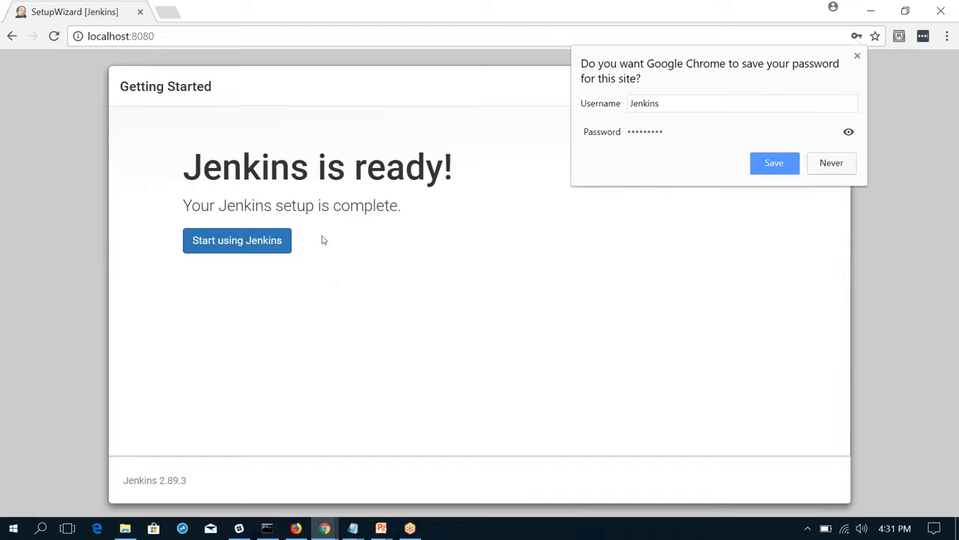
Open Blue Ocean from the Jenkins dashboard and begin a new pipeline with GitHub as the code store.
{"action": "left_click", "coordinate": [274, 242]}
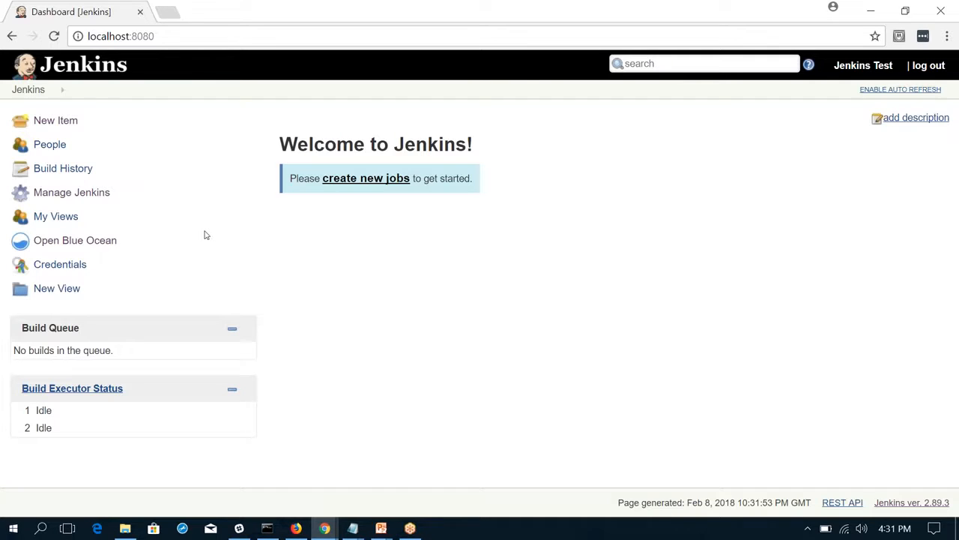
{"action": "left_click", "coordinate": [56, 241]}
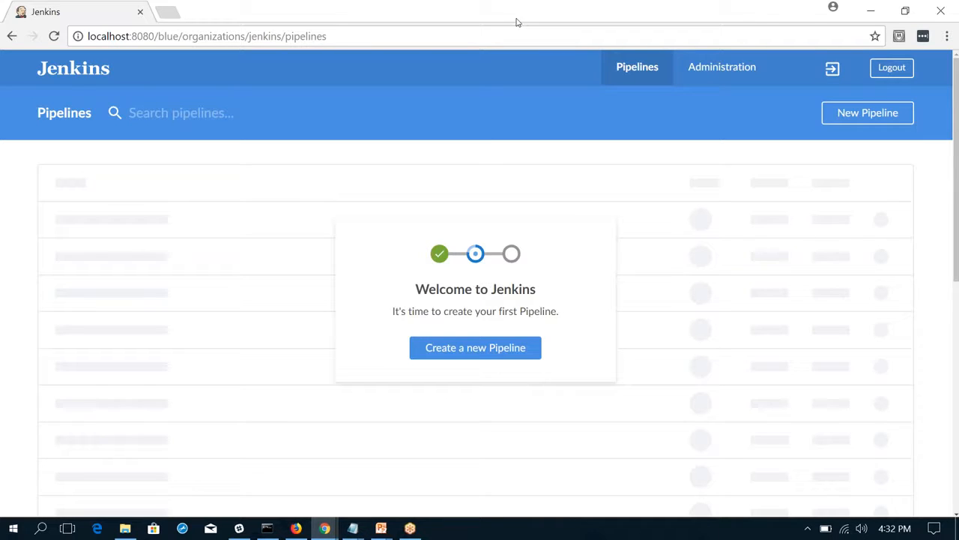
{"action": "left_click", "coordinate": [877, 115]}
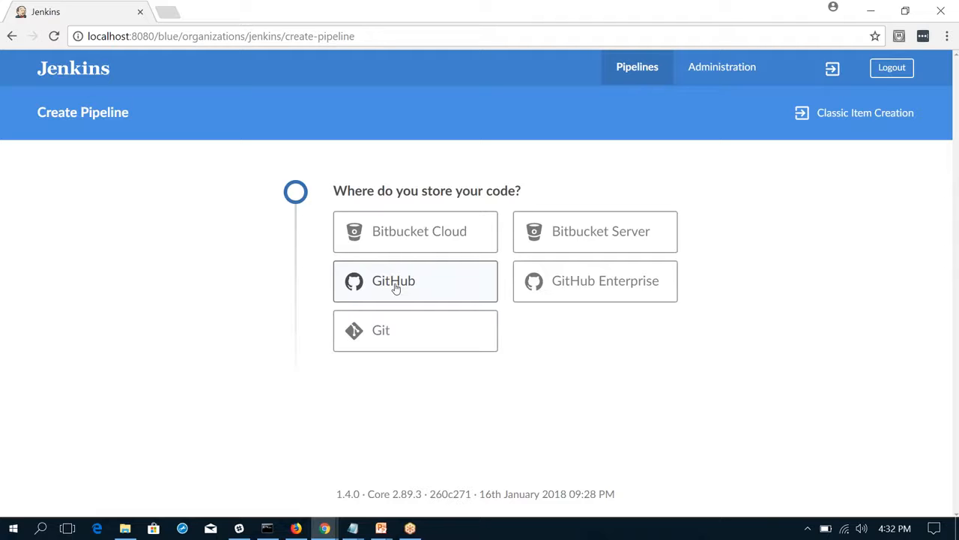
{"action": "left_click", "coordinate": [395, 289]}
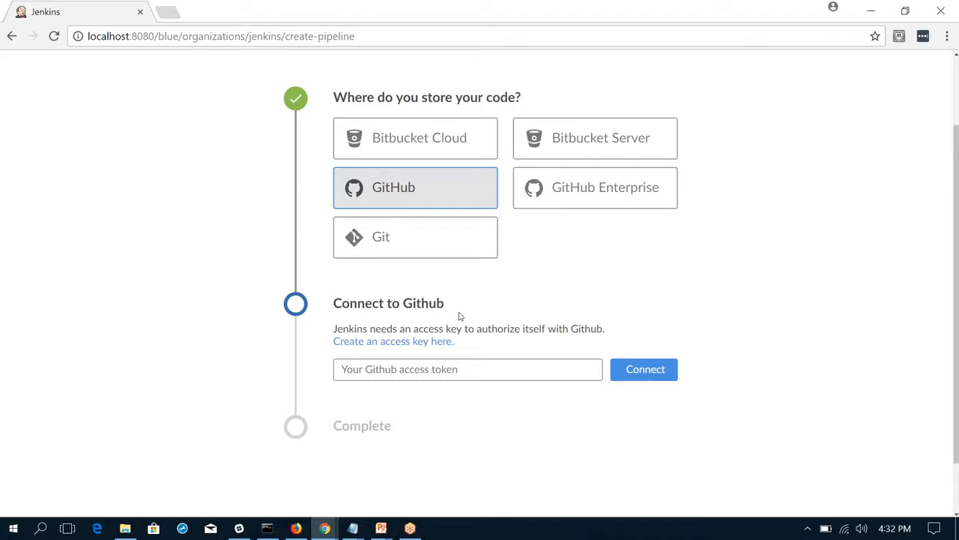
Generate a GitHub personal access token described as Jenkins2 with the preselected scopes and copy it.
{"action": "left_click", "coordinate": [405, 343]}
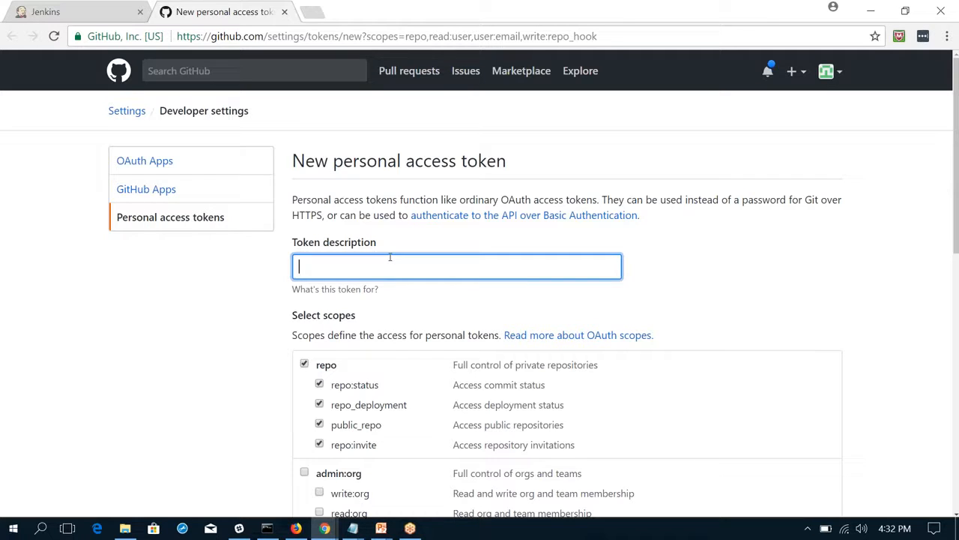
{"action": "type", "text": "Jenkins"}
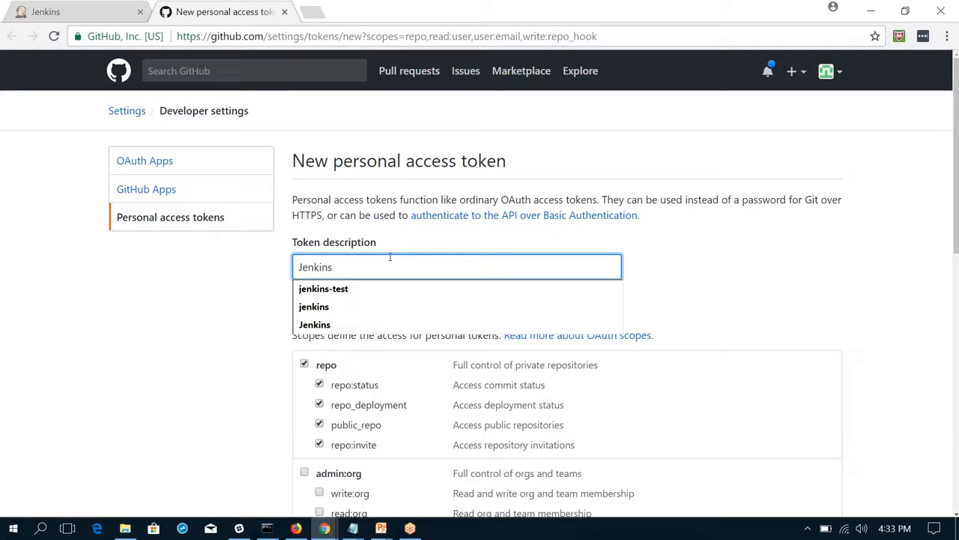
{"action": "type", "text": "2"}
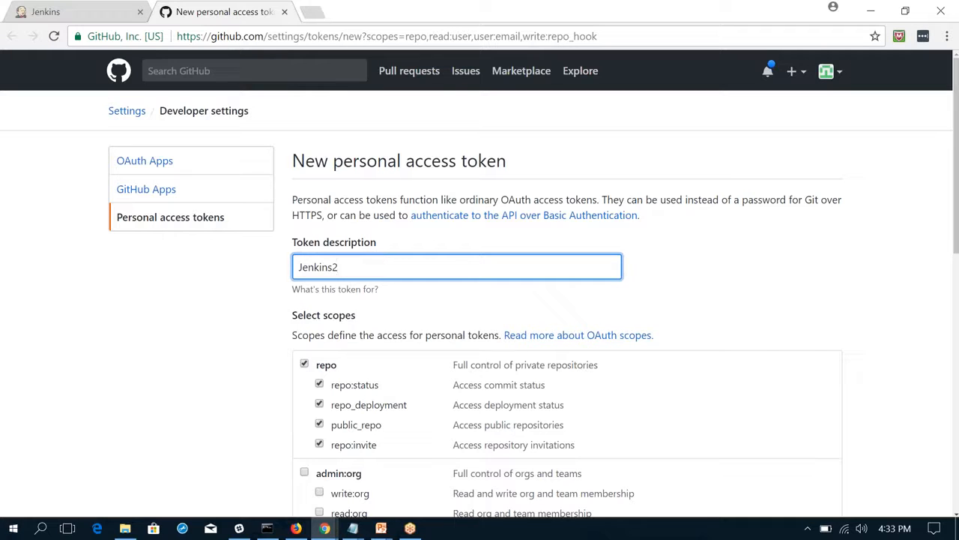
{"action": "scroll", "coordinate": [438, 118], "scroll_direction": "down", "scroll_amount": 8}
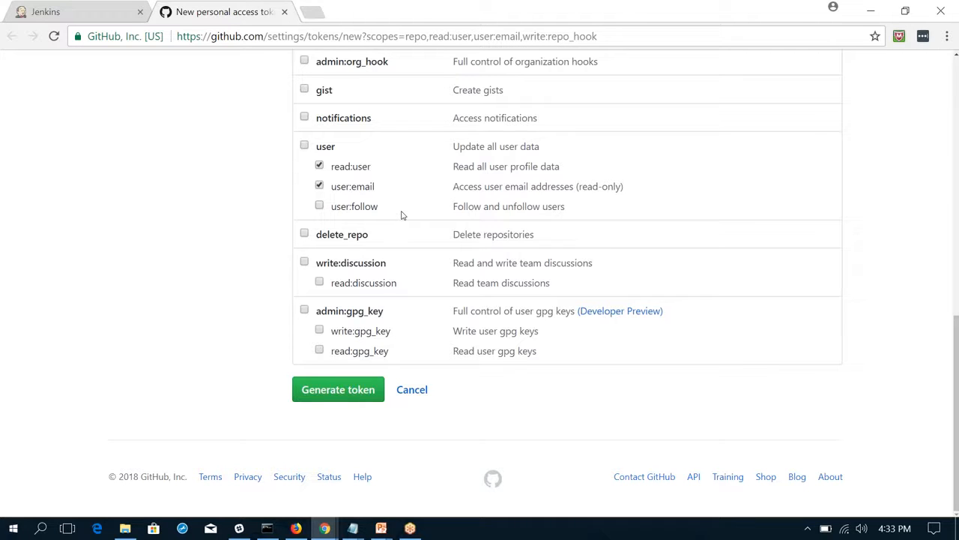
{"action": "left_click", "coordinate": [333, 394]}
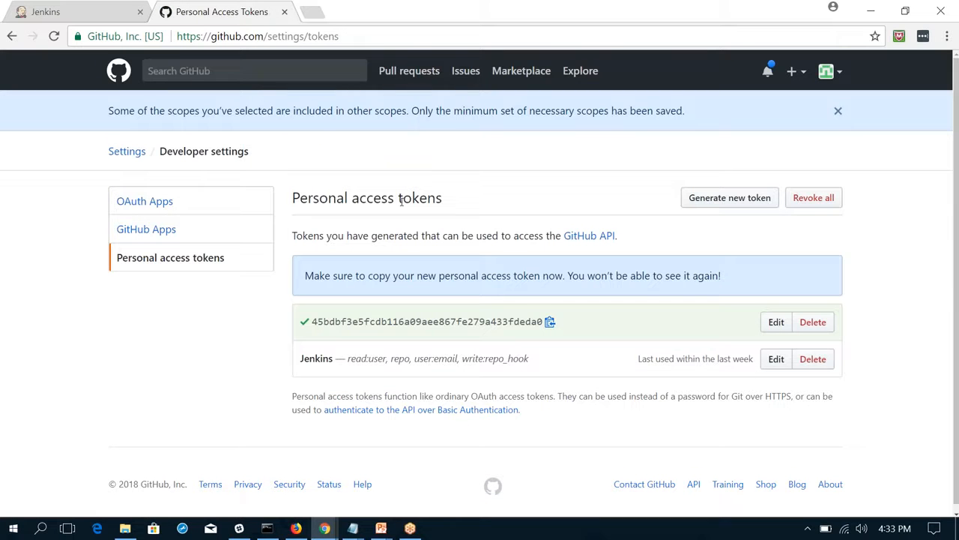
{"action": "left_click", "coordinate": [550, 323]}
Connect the pipeline to GitHub with the copied access token and choose the personal account as the repository's organization.
{"action": "left_click", "coordinate": [64, 13]}
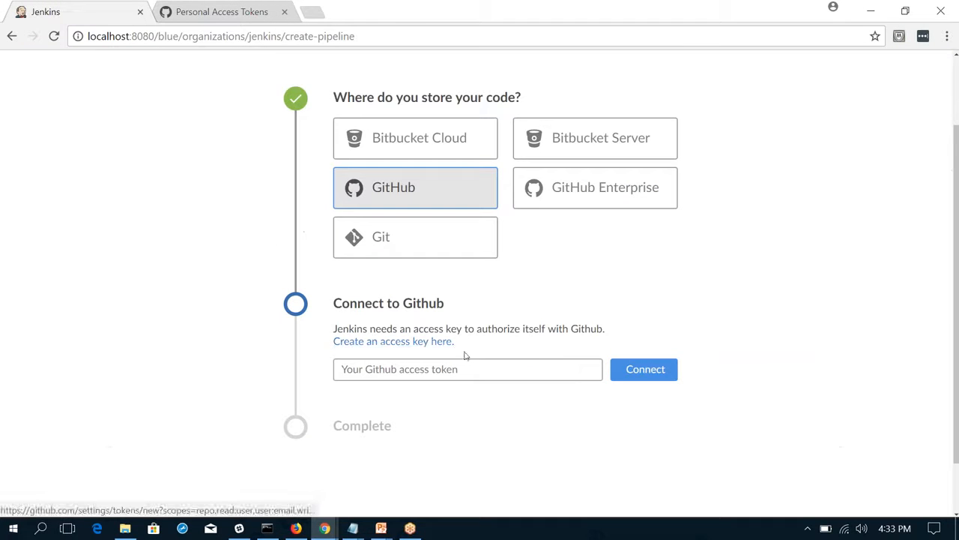
{"action": "left_click", "coordinate": [437, 373]}
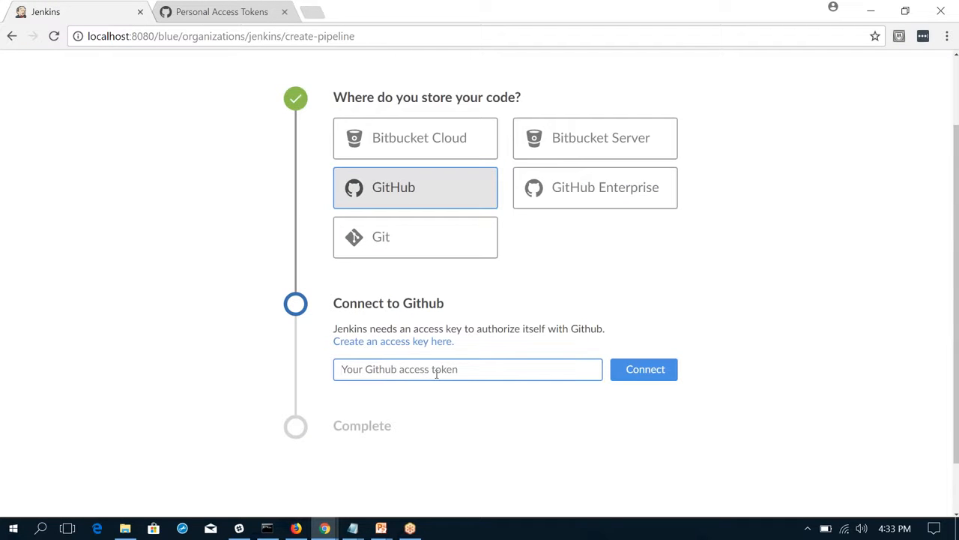
{"action": "key", "text": "ctrl+v"}
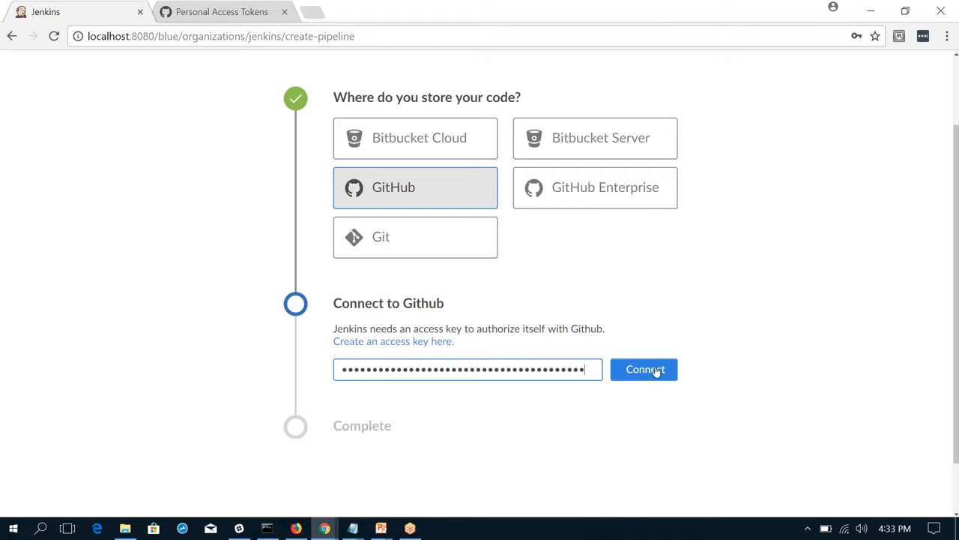
{"action": "left_click", "coordinate": [657, 372]}
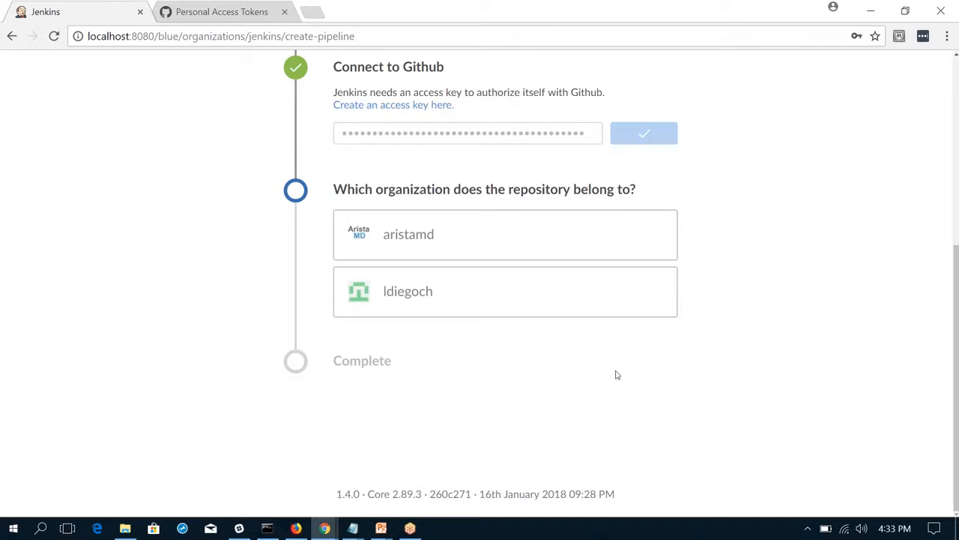
{"action": "left_click", "coordinate": [543, 302]}
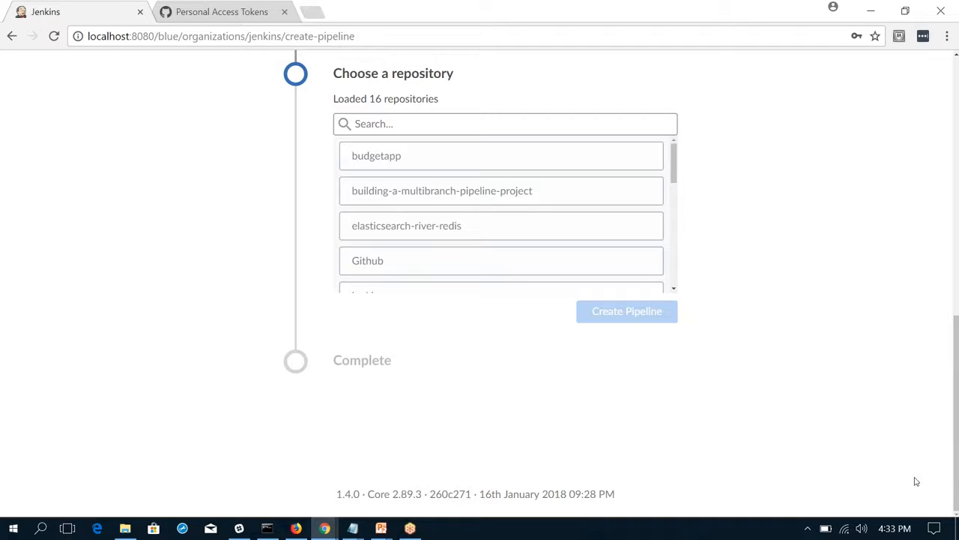
Switch to Notepad to examine the Jenkinsfile's stages and its development and production branch conditions, and return to the pipeline setup in Chrome.
{"action": "key", "text": "alt+Tab"}
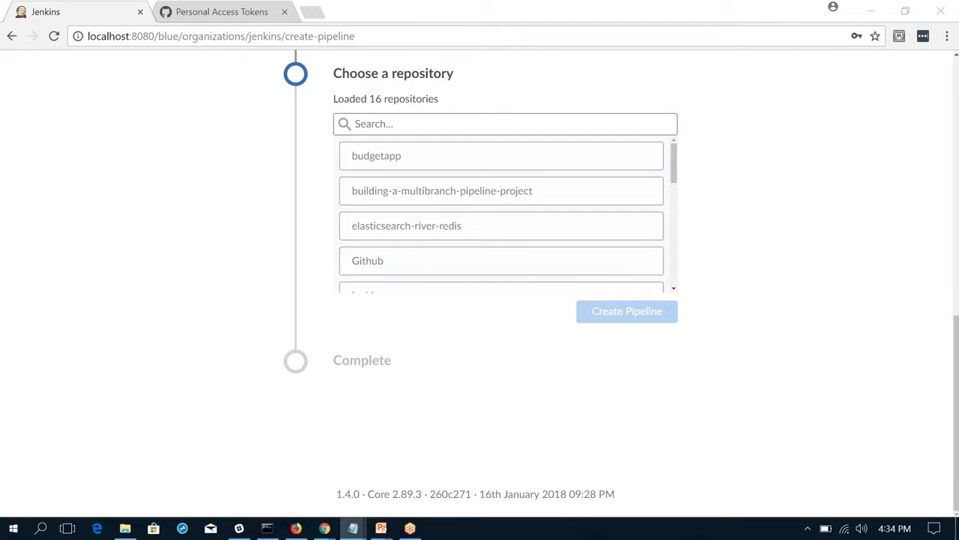
{"action": "left_click_drag", "start_coordinate": [958, 45], "coordinate": [433, 30]}
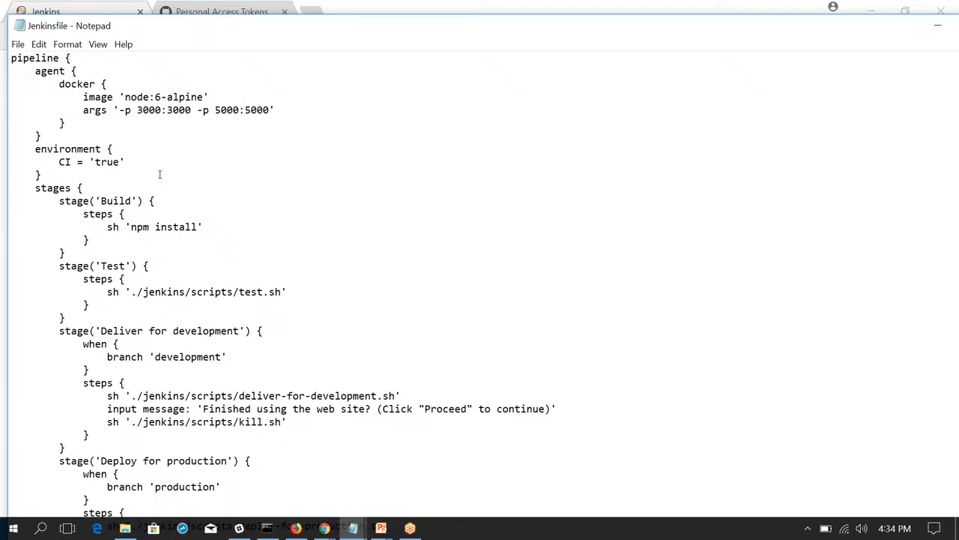
{"action": "scroll", "coordinate": [160, 174], "scroll_direction": "down", "scroll_amount": 1}
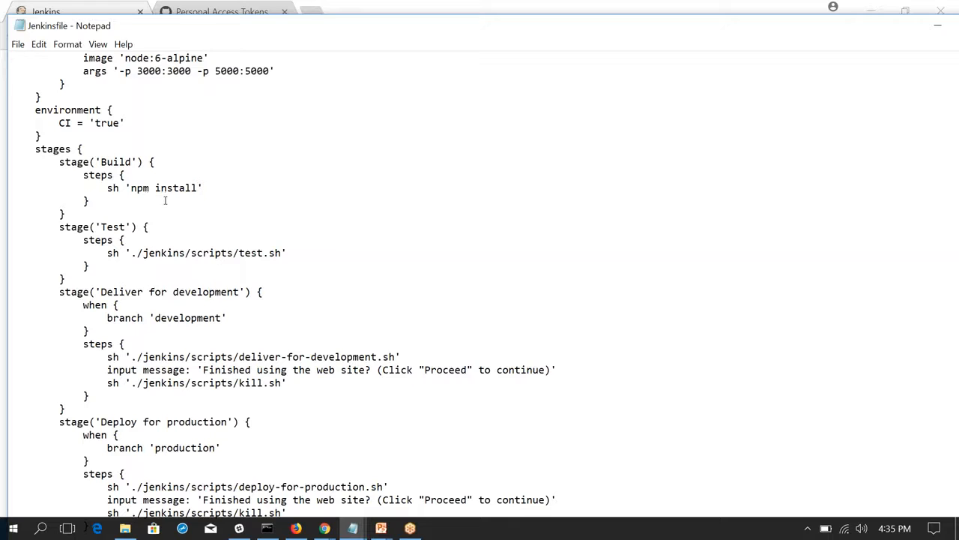
{"action": "scroll", "coordinate": [165, 200], "scroll_direction": "down", "scroll_amount": 1}
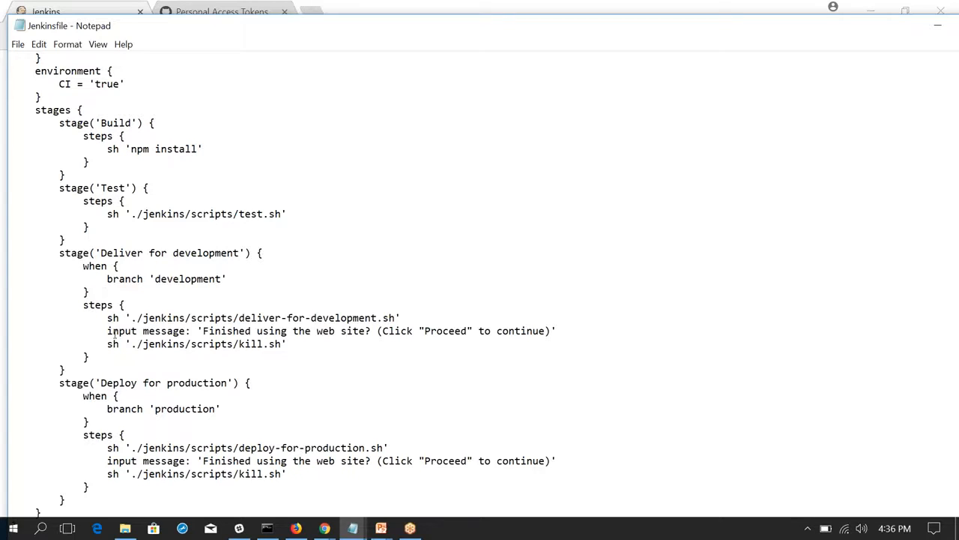
{"action": "double_click", "coordinate": [205, 279]}
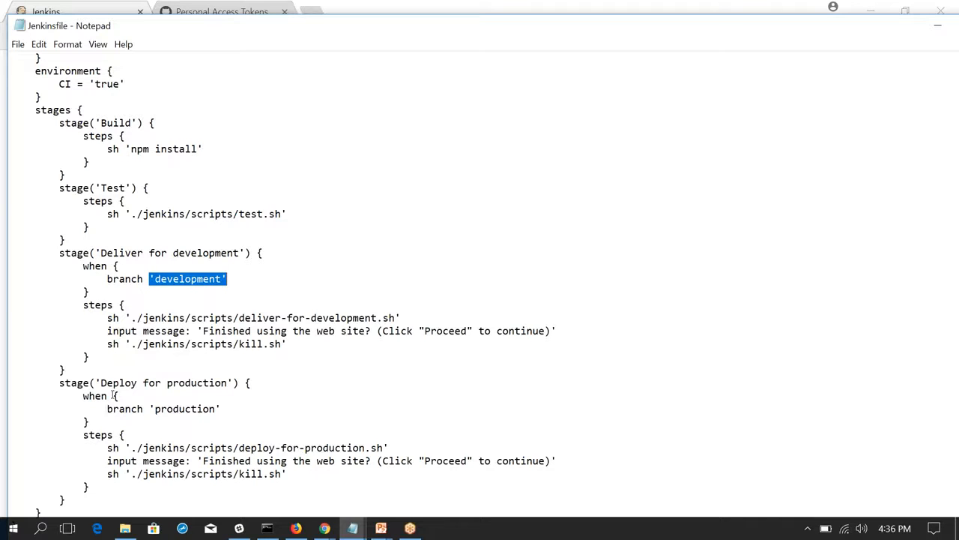
{"action": "double_click", "coordinate": [171, 408]}
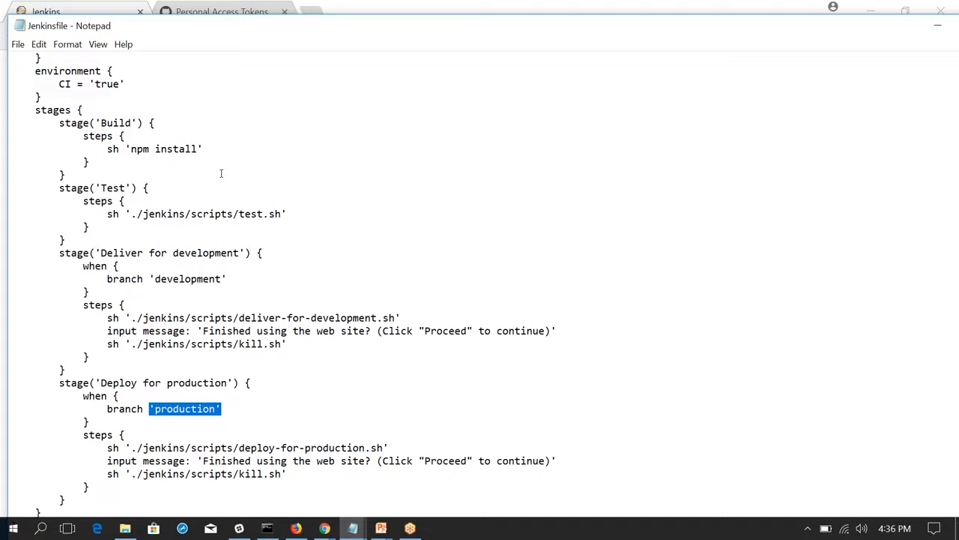
{"action": "key", "text": "super+Tab"}
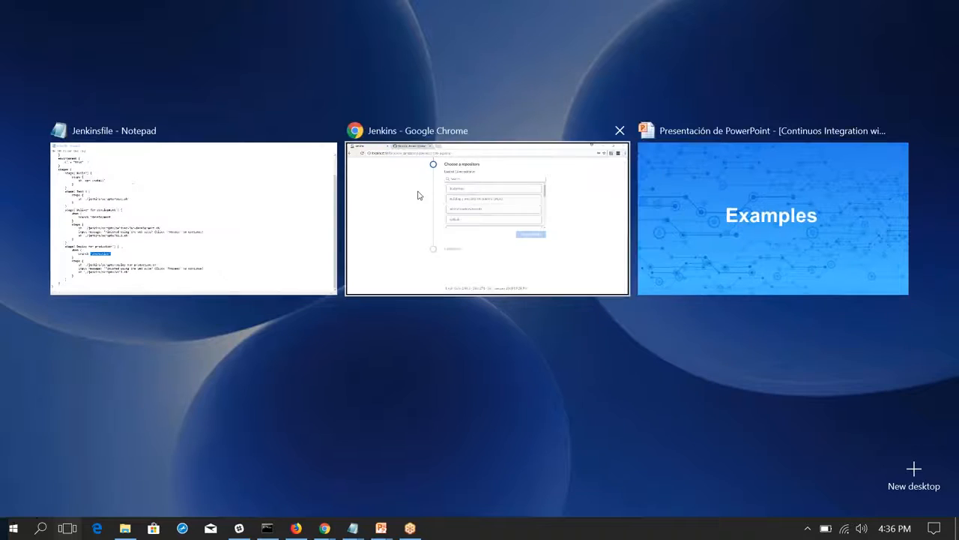
{"action": "left_click", "coordinate": [417, 192]}
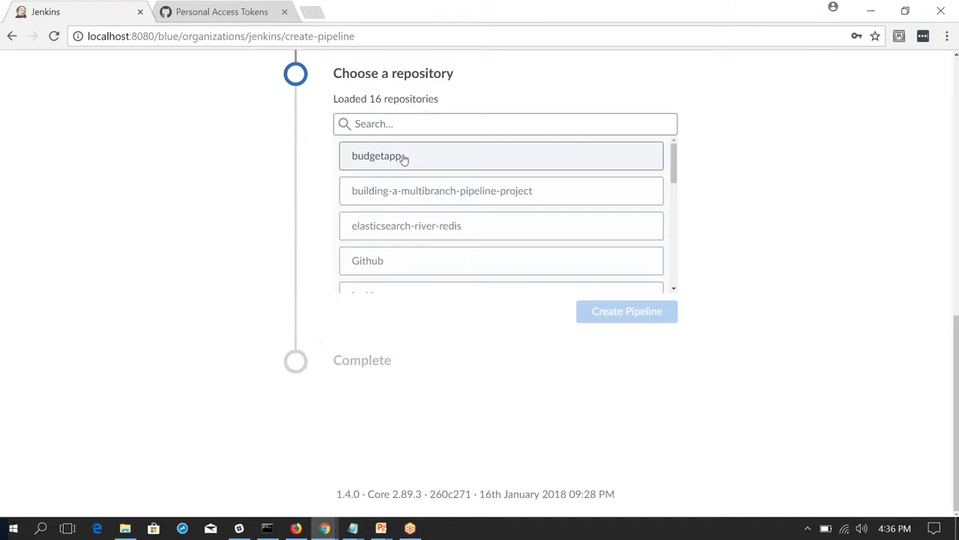
Create the pipeline from the building-a-multibranch-pipeline-project repository, filtering the repository list by "m".
{"action": "left_click", "coordinate": [413, 129]}
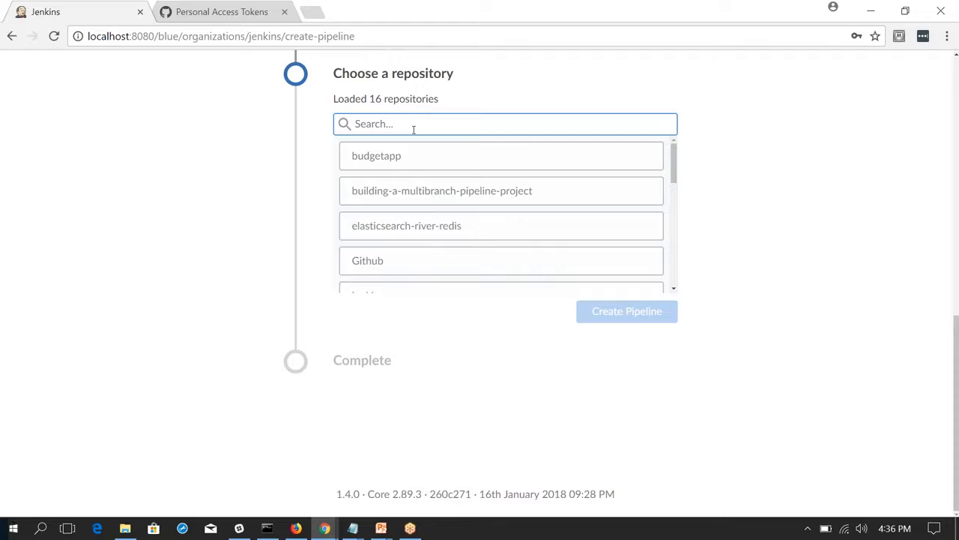
{"action": "type", "text": "m"}
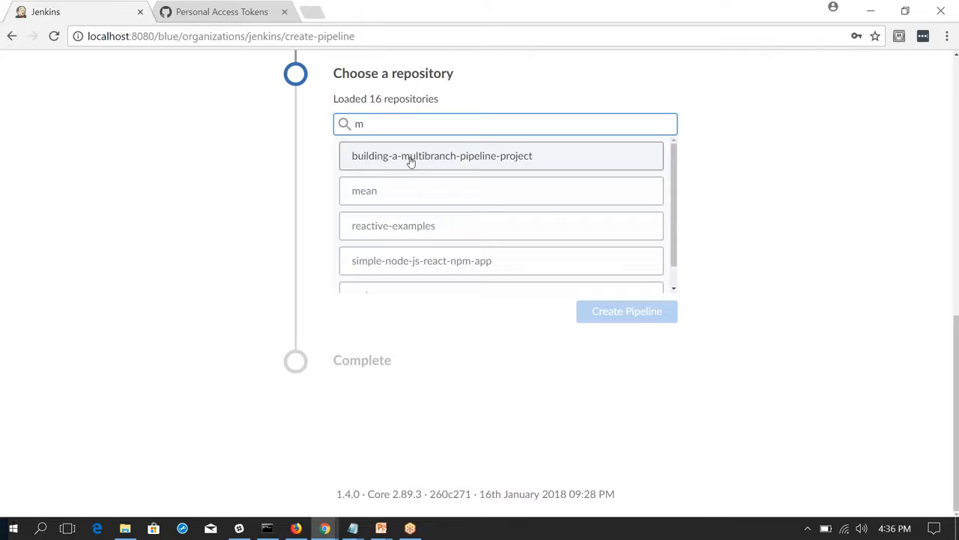
{"action": "left_click", "coordinate": [411, 161]}
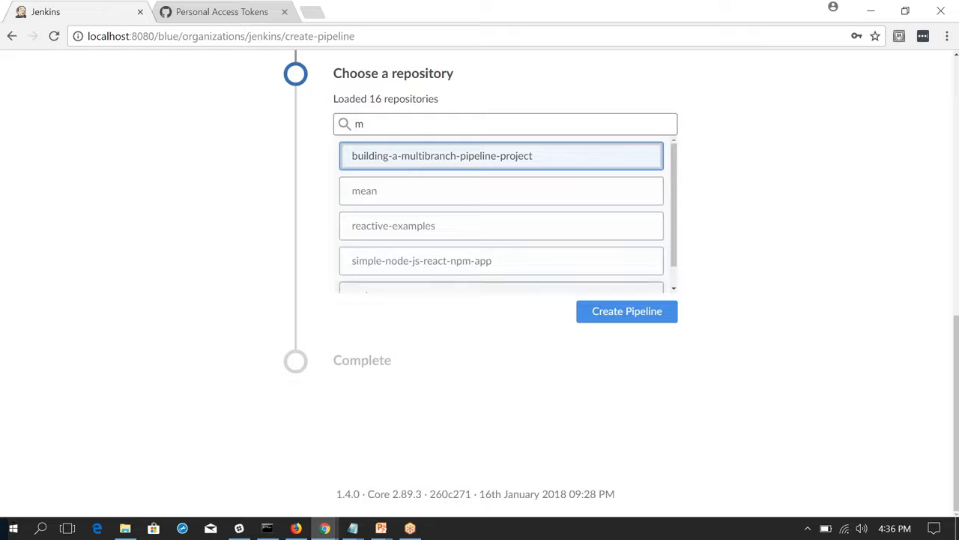
{"action": "left_click", "coordinate": [639, 312]}
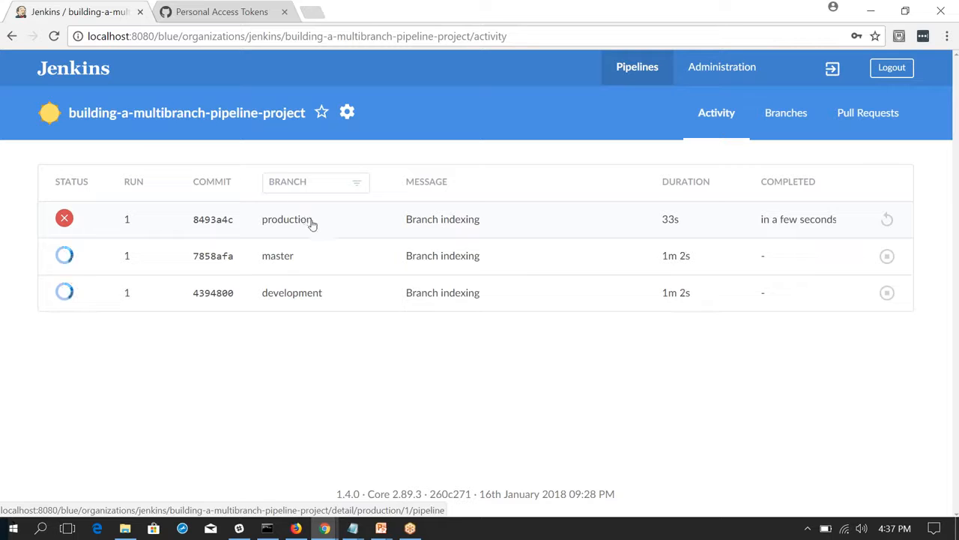
Examine the Shell Script output of the production branch's first run and return to the activity list.
{"action": "left_click", "coordinate": [247, 222]}
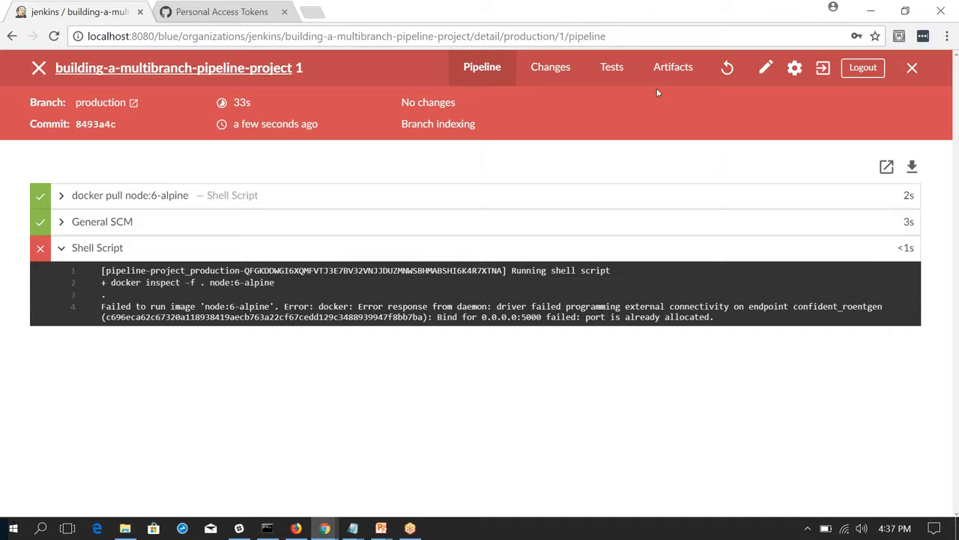
{"action": "left_click", "coordinate": [912, 68]}
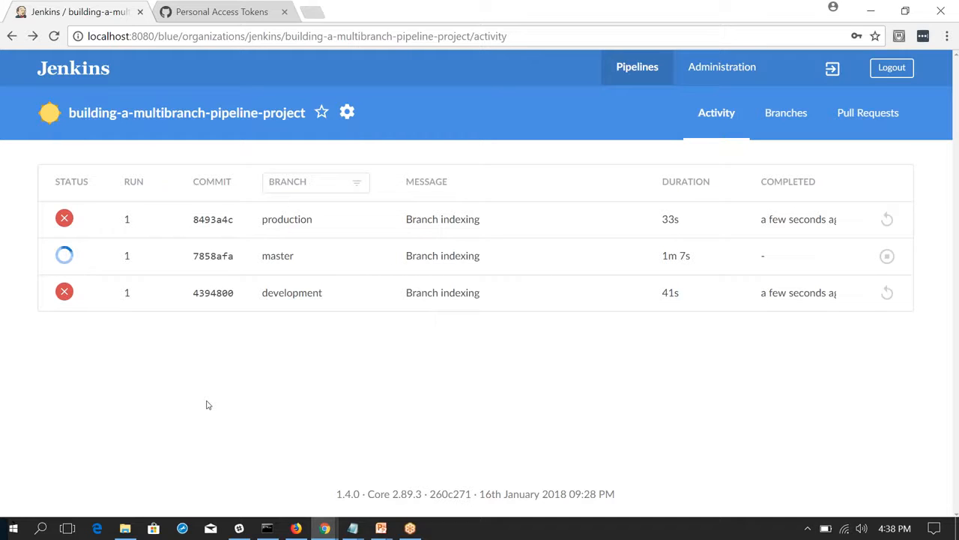
Examine the master branch run's docker pull, General SCM and npm install logs and its stages, and return to the activity list.
{"action": "left_click", "coordinate": [167, 259]}
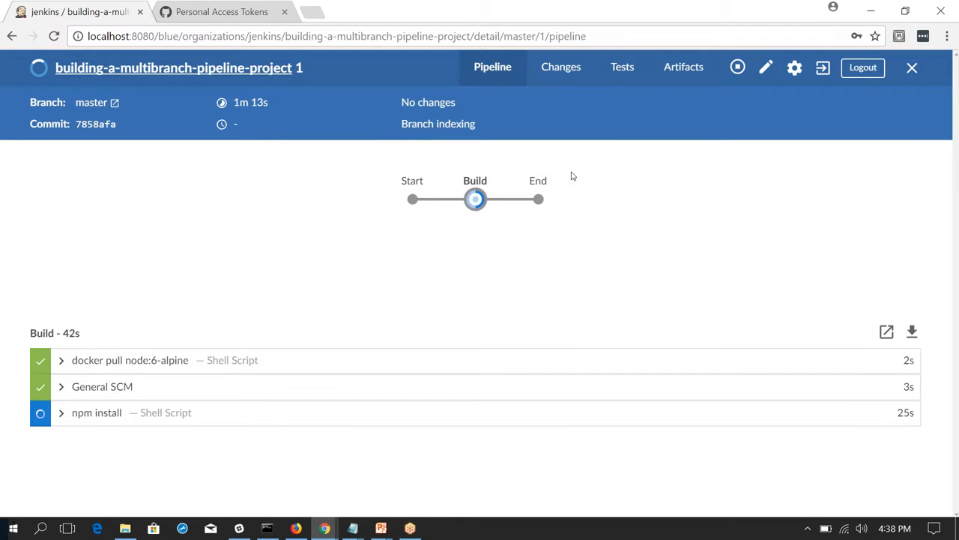
{"action": "left_click", "coordinate": [152, 360]}
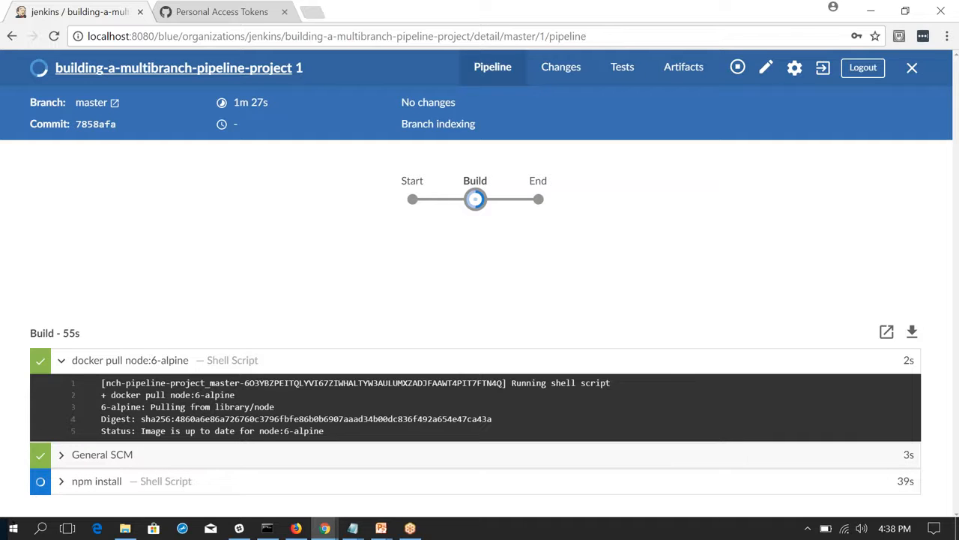
{"action": "left_click", "coordinate": [113, 454]}
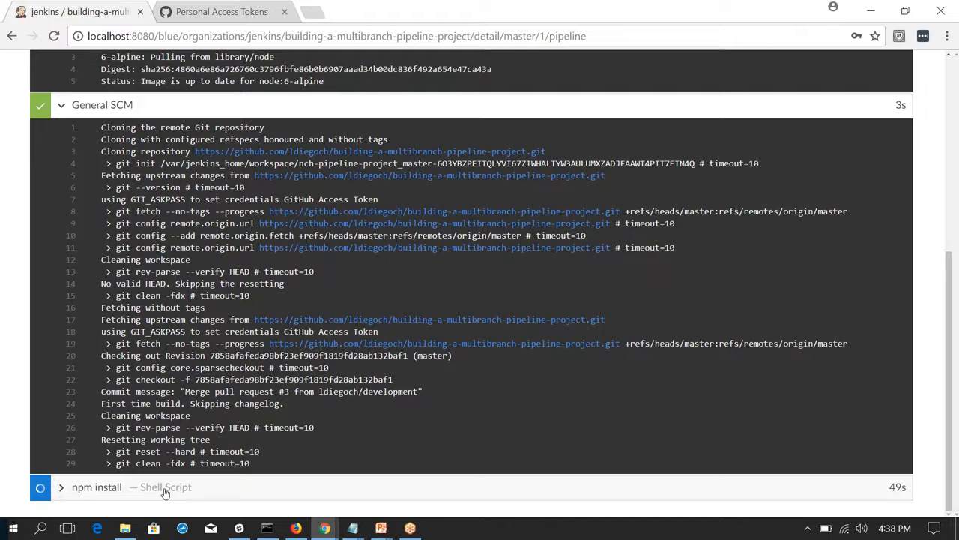
{"action": "left_click", "coordinate": [165, 489]}
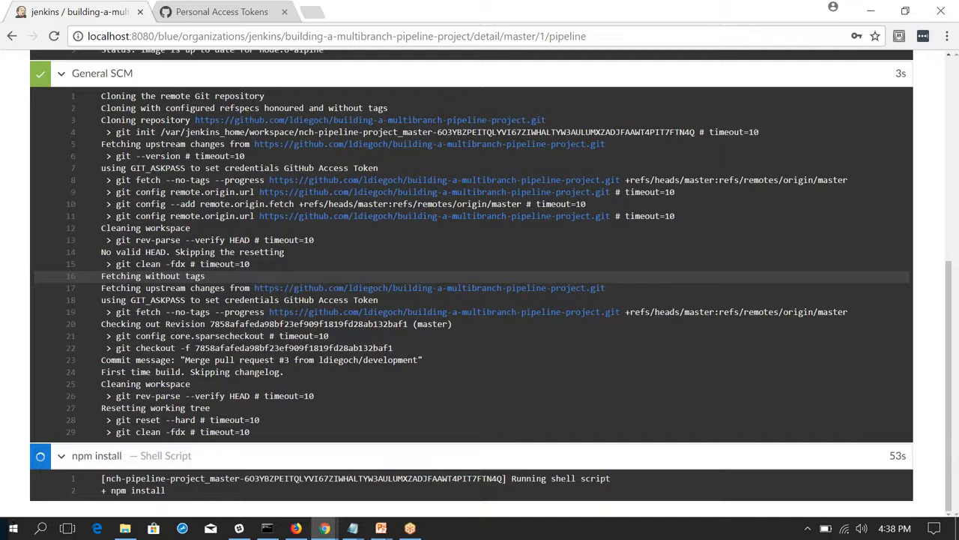
{"action": "scroll", "coordinate": [165, 360], "scroll_direction": "up", "scroll_amount": 5}
{"action": "left_click", "coordinate": [168, 361]}
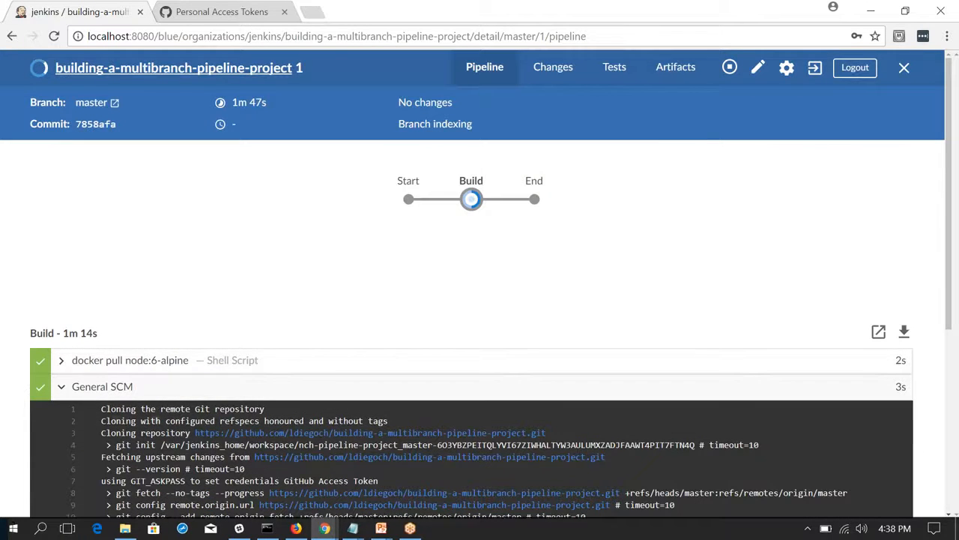
{"action": "left_click", "coordinate": [127, 386]}
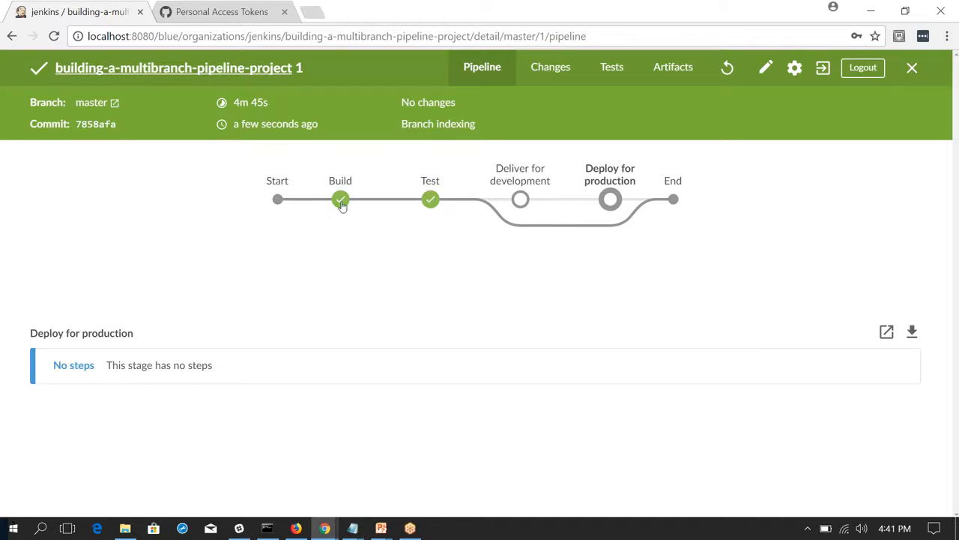
{"action": "mouse_move", "coordinate": [342, 209]}
{"action": "mouse_move", "coordinate": [421, 213]}
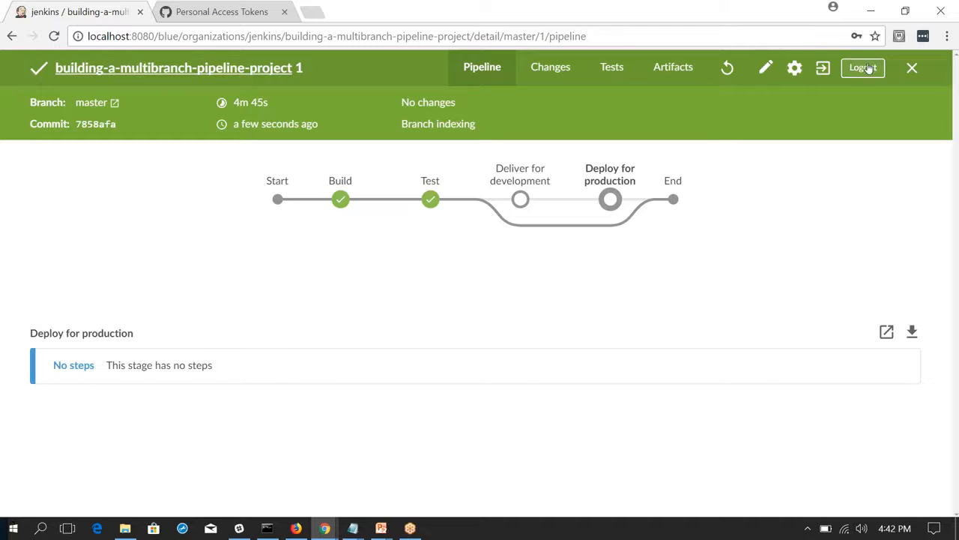
{"action": "left_click", "coordinate": [913, 69]}
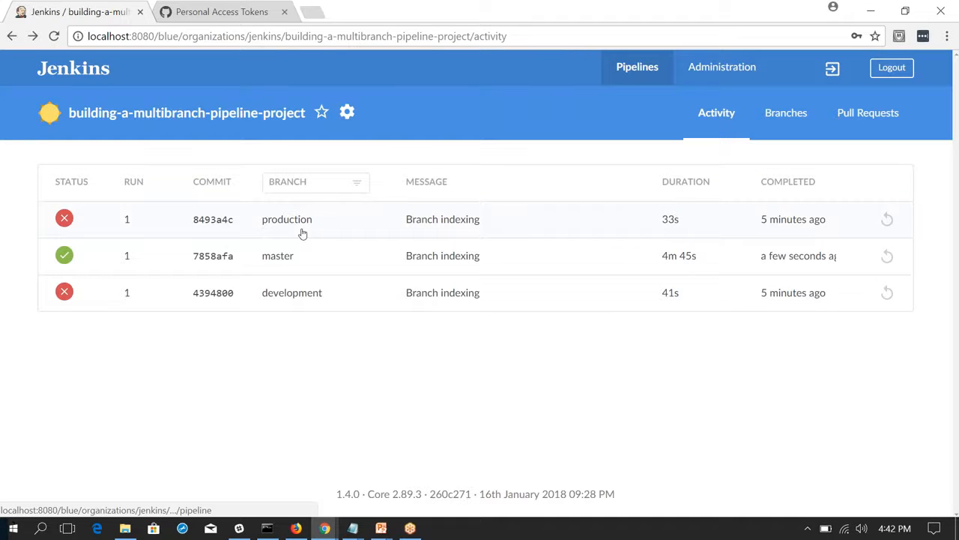
Start a new run of the development branch from the pipeline's branches and open that run's details.
{"action": "left_click", "coordinate": [787, 116]}
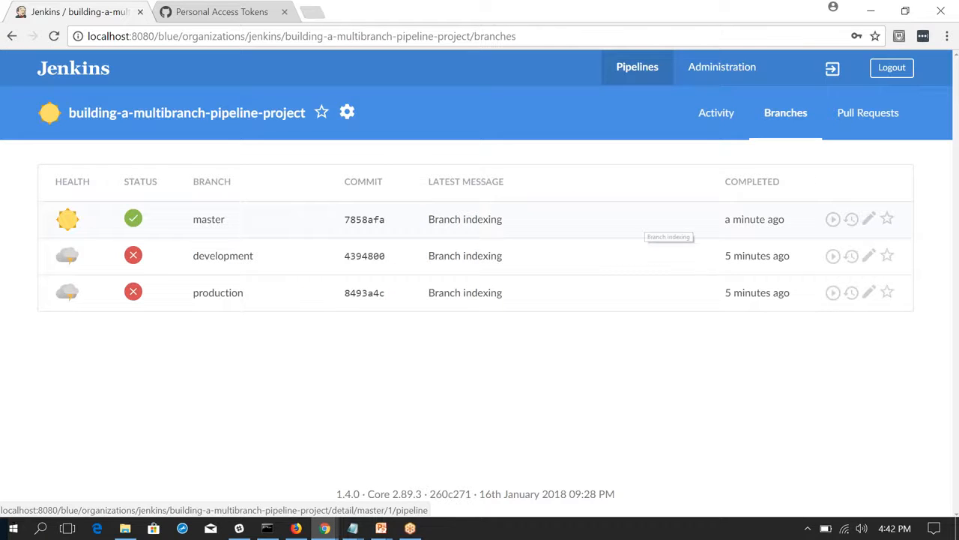
{"action": "left_click", "coordinate": [834, 257]}
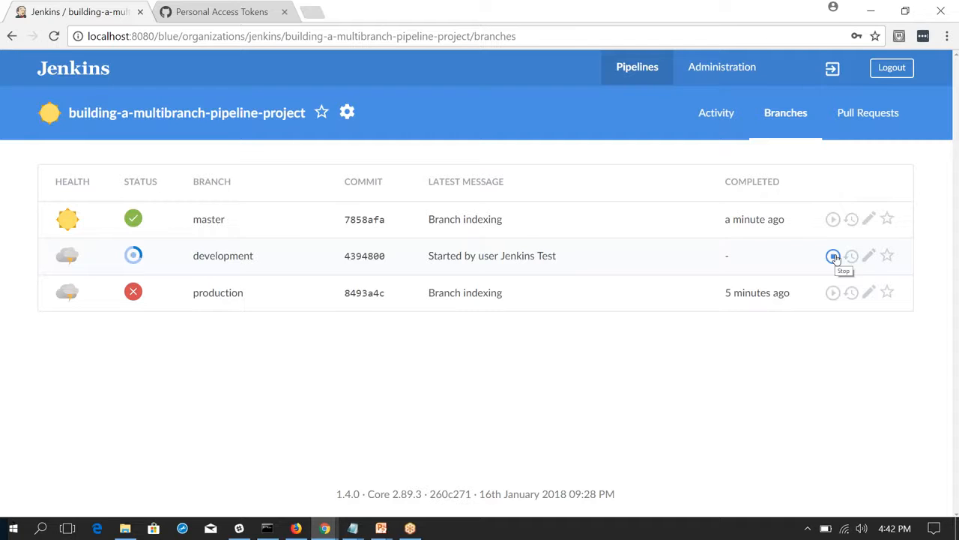
{"action": "left_click", "coordinate": [224, 255]}
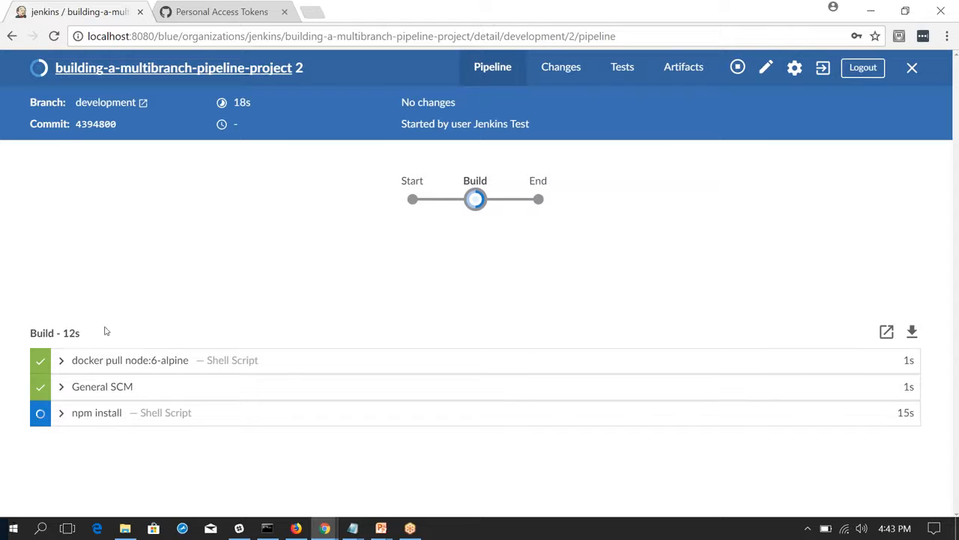
Examine the docker pull, General SCM and npm install logs in the development run's Build stage.
{"action": "left_click", "coordinate": [110, 358]}
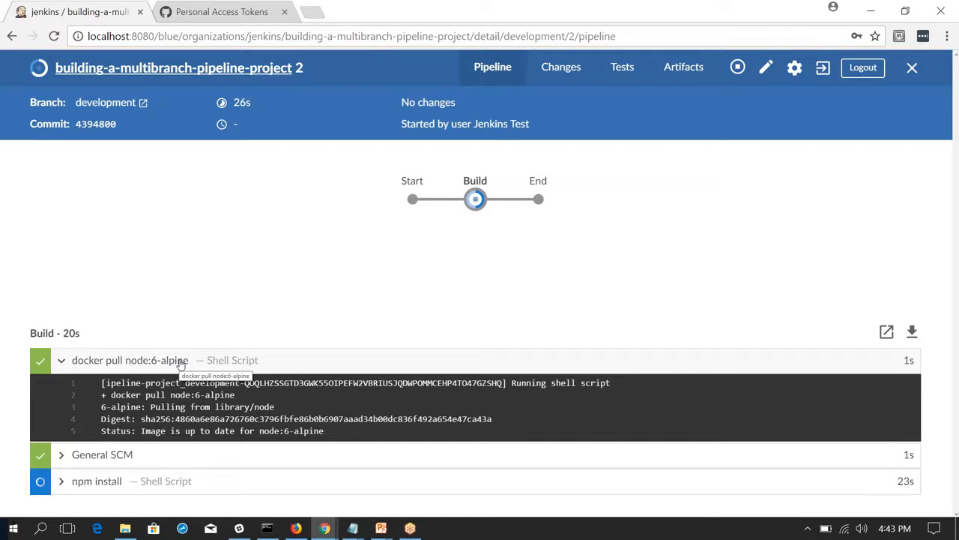
{"action": "left_click", "coordinate": [94, 462]}
{"action": "scroll", "coordinate": [180, 371], "scroll_direction": "down", "scroll_amount": 3}
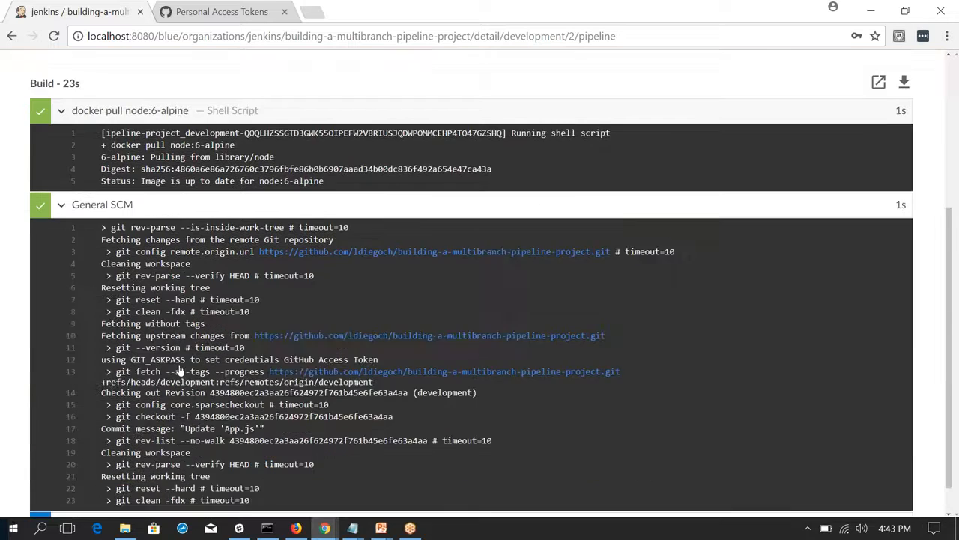
{"action": "scroll", "coordinate": [180, 371], "scroll_direction": "down", "scroll_amount": 1}
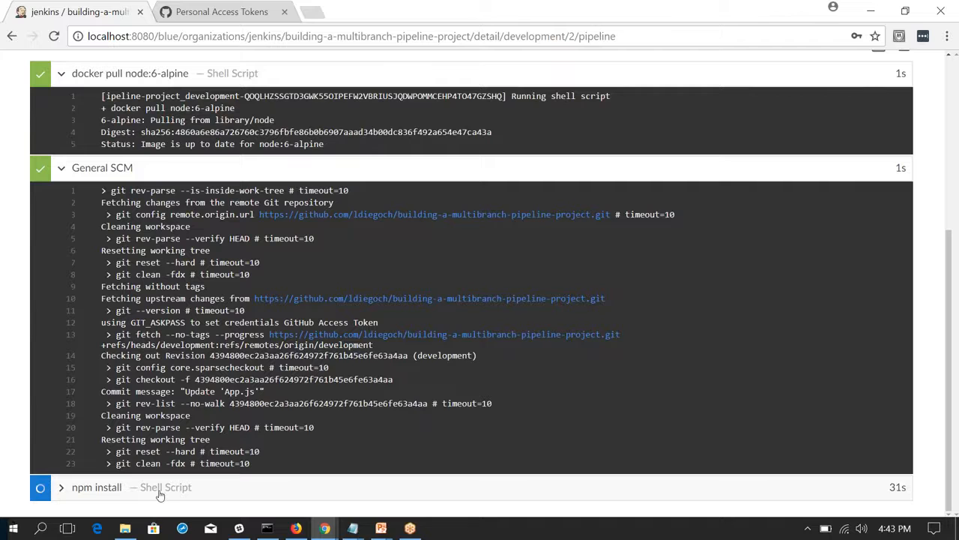
{"action": "left_click", "coordinate": [158, 492]}
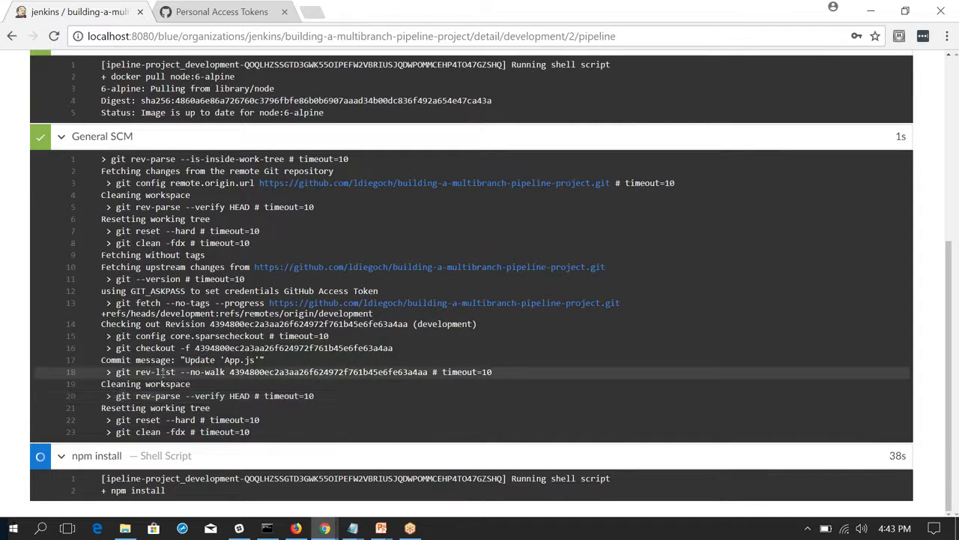
{"action": "scroll", "coordinate": [215, 292], "scroll_direction": "up", "scroll_amount": 4}
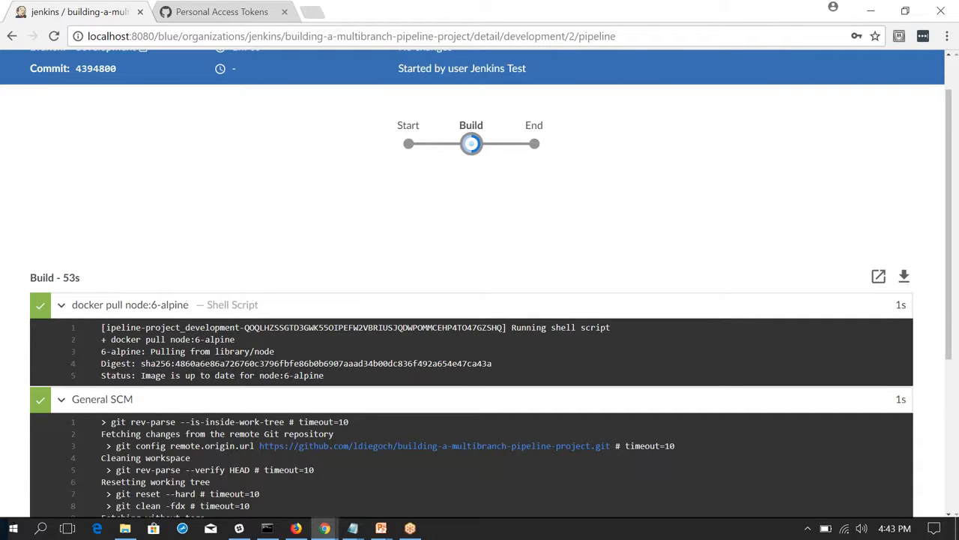
{"action": "left_click", "coordinate": [161, 306]}
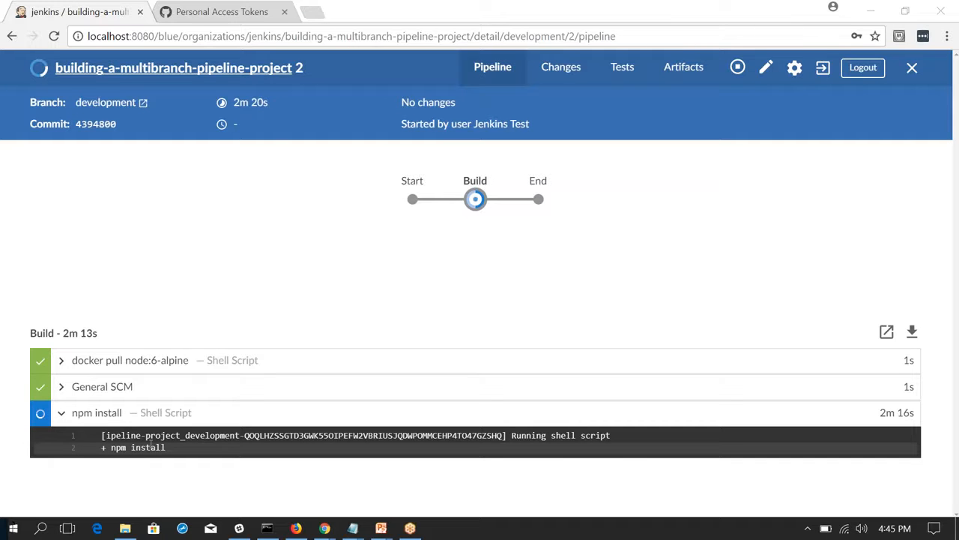
Recheck the development run's docker pull and General SCM logs, collapse both, and keep the npm install log expanded.
{"action": "left_click", "coordinate": [112, 360]}
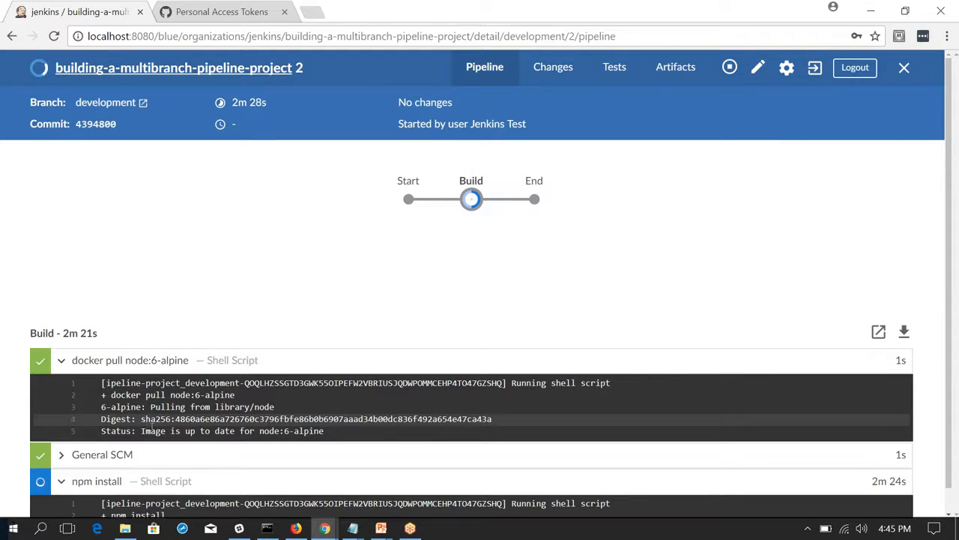
{"action": "left_click", "coordinate": [139, 362]}
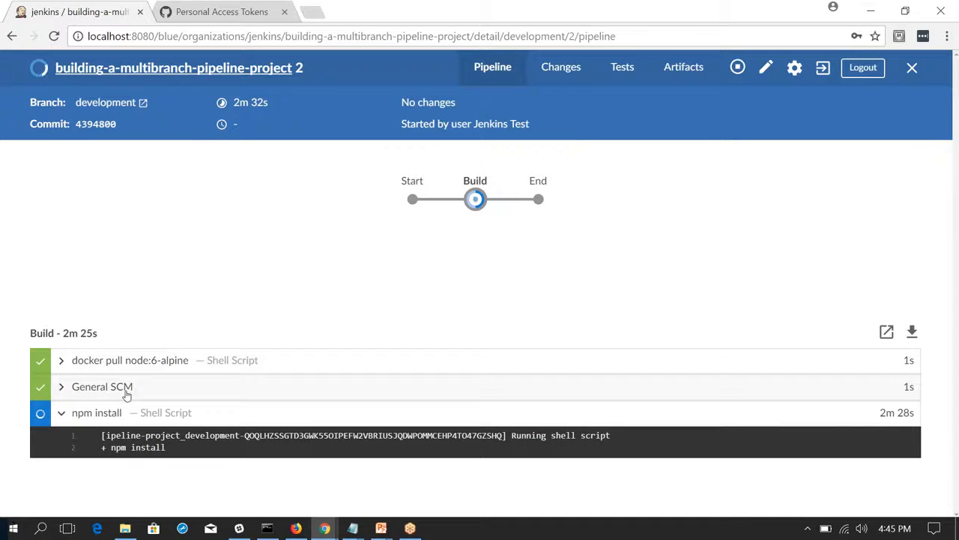
{"action": "left_click", "coordinate": [132, 390]}
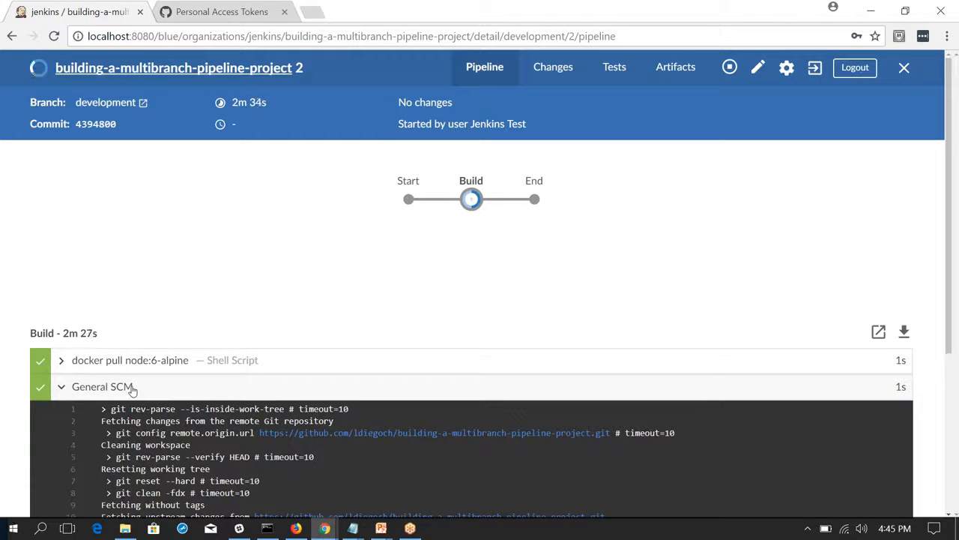
{"action": "left_click", "coordinate": [133, 390]}
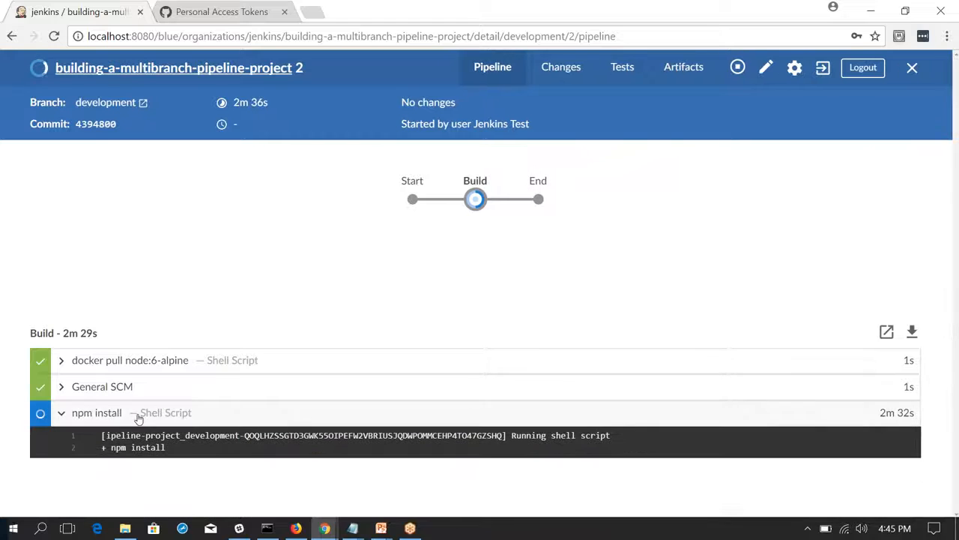
{"action": "left_click", "coordinate": [138, 418]}
{"action": "left_click", "coordinate": [136, 415]}
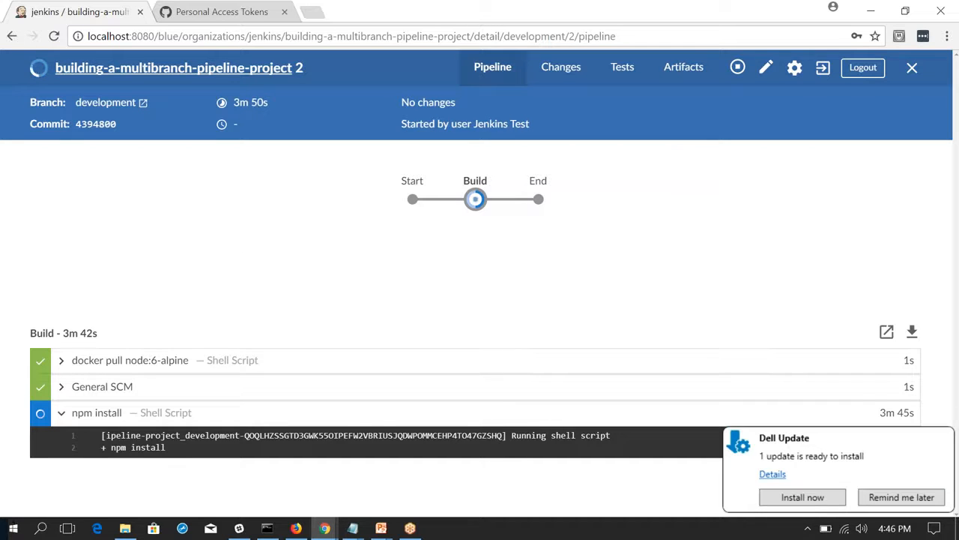
Close the development run's details and return to the pipeline's branches list.
{"action": "key", "text": "alt+Tab"}
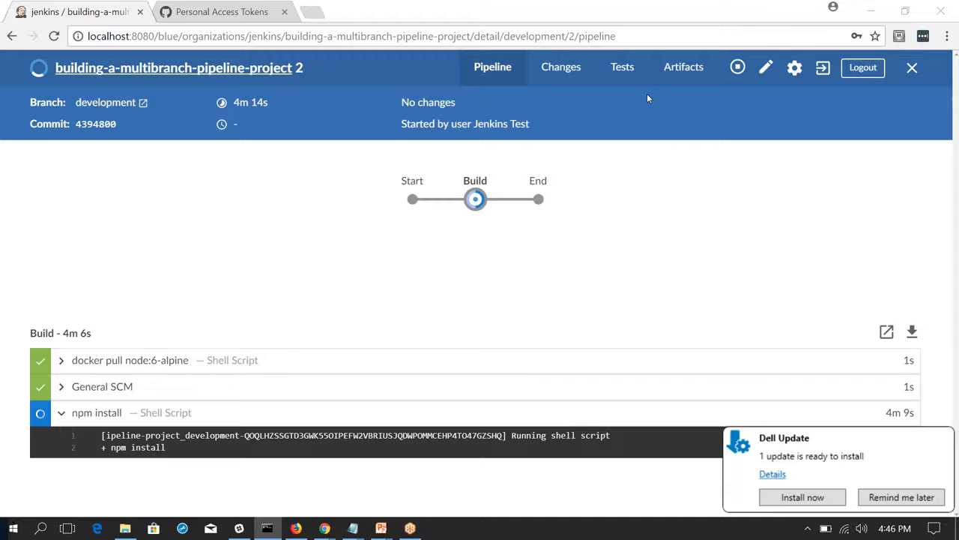
{"action": "left_click", "coordinate": [516, 61]}
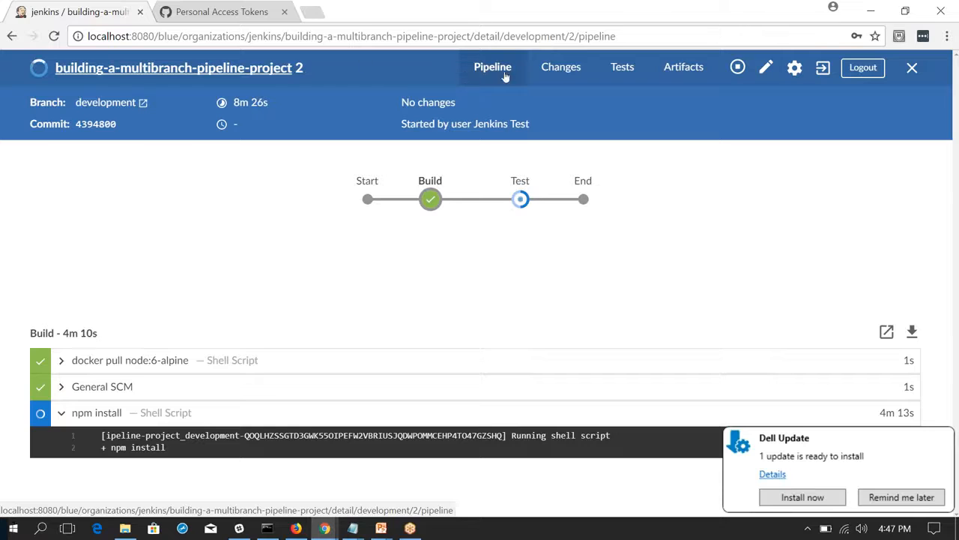
{"action": "right_click", "coordinate": [912, 67]}
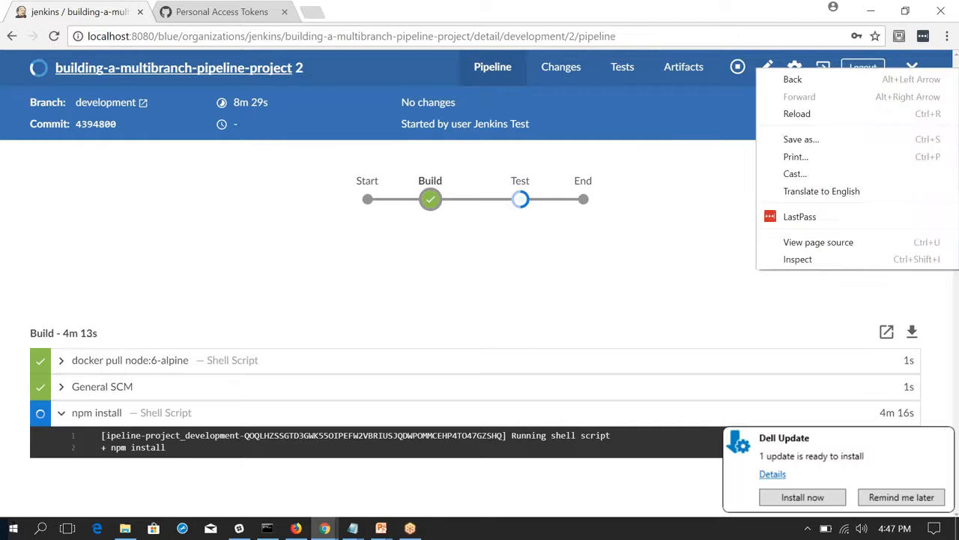
{"action": "left_click", "coordinate": [719, 217]}
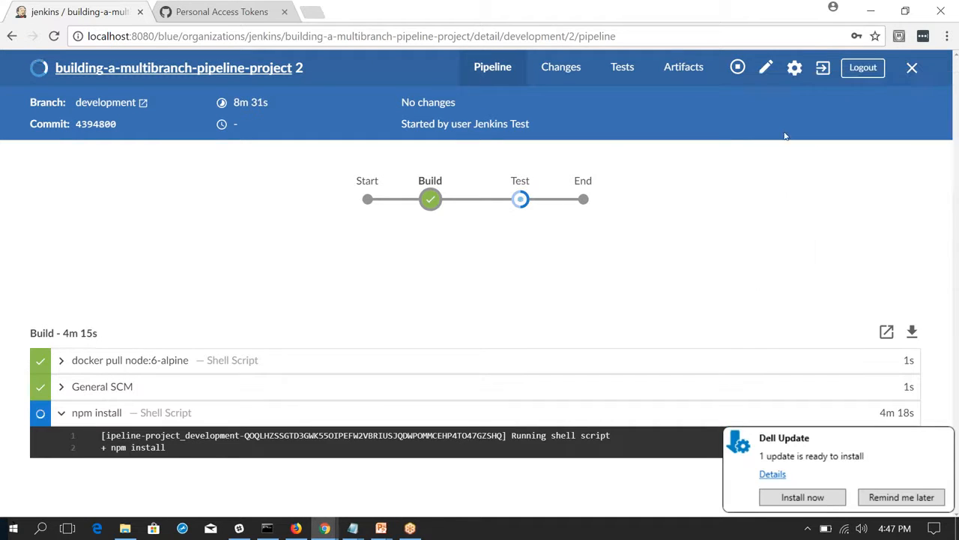
{"action": "left_click", "coordinate": [912, 68]}
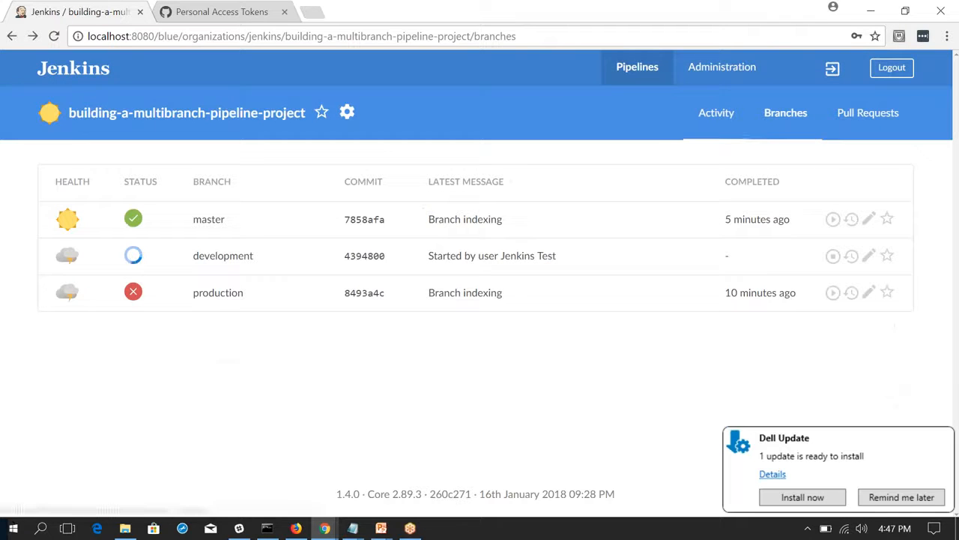
Open the Manage Jenkins page in the classic interface and look through its administration options.
{"action": "left_click", "coordinate": [739, 67]}
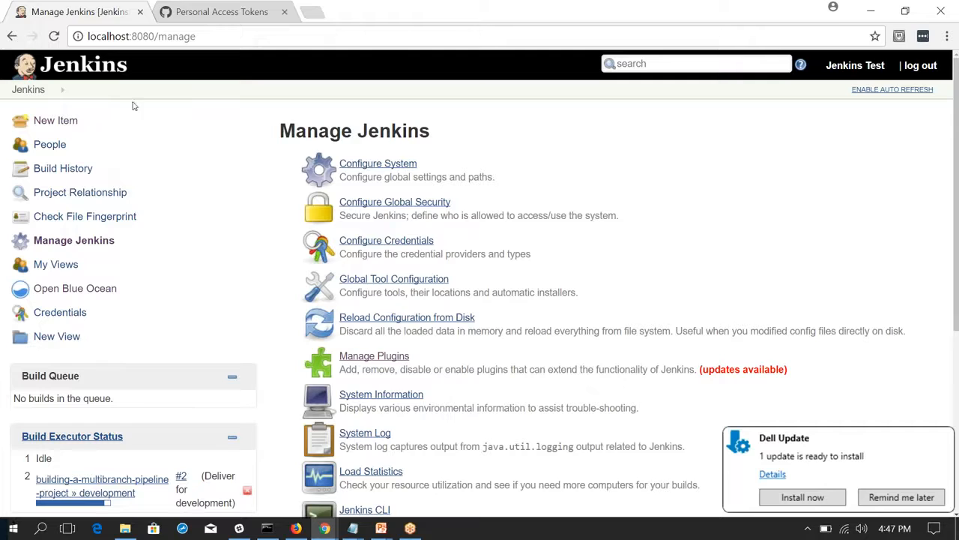
{"action": "left_click", "coordinate": [184, 43]}
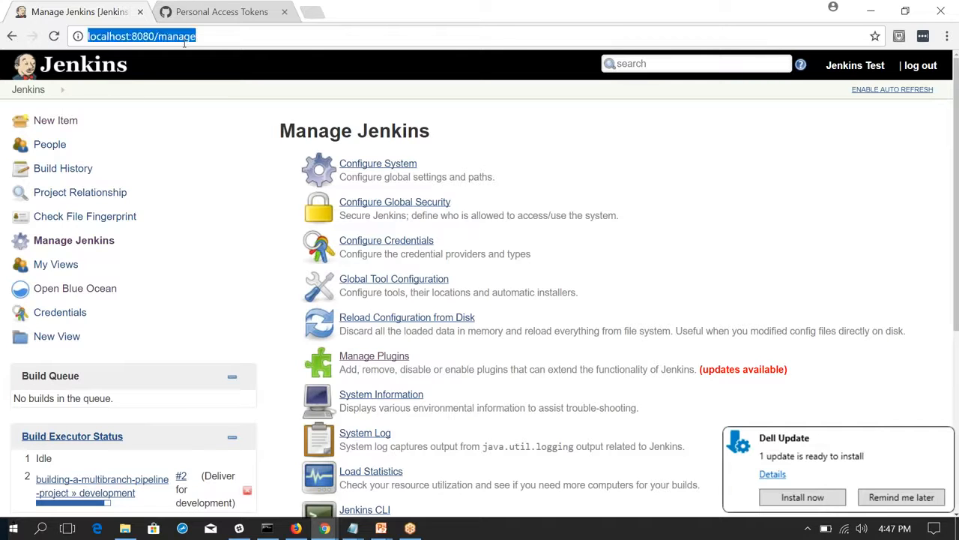
{"action": "key", "text": "Return"}
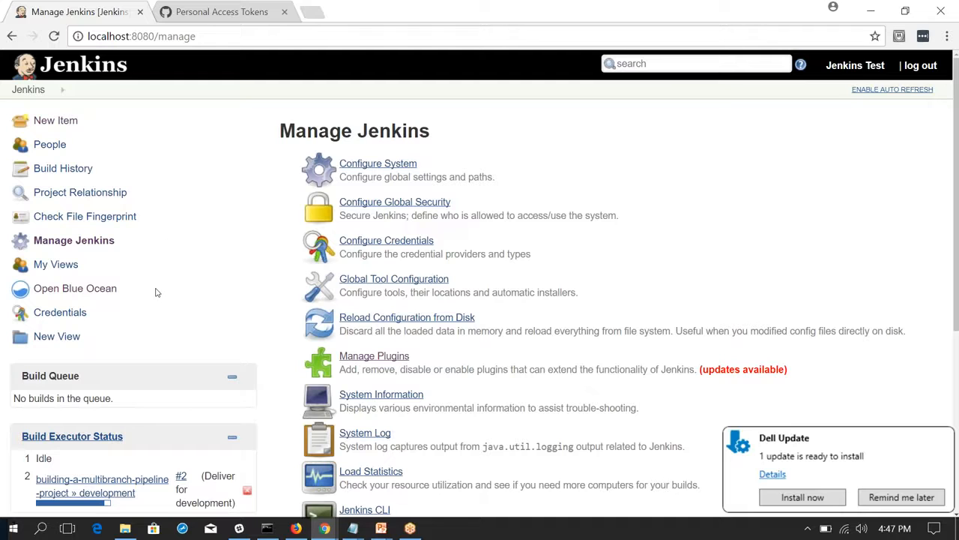
{"action": "scroll", "coordinate": [156, 292], "scroll_direction": "down", "scroll_amount": 4}
{"action": "scroll", "coordinate": [156, 292], "scroll_direction": "up", "scroll_amount": 1}
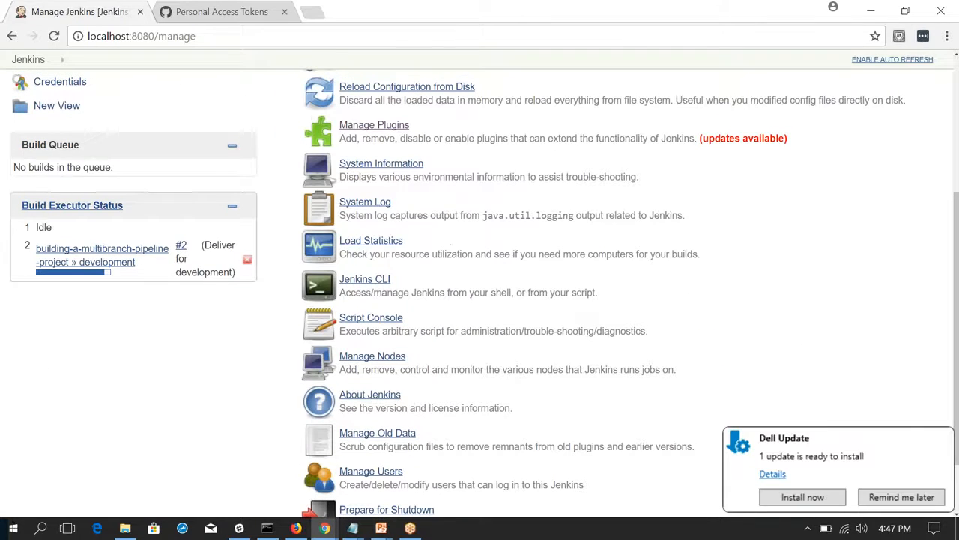
Open the development branch's job page from the build executor status and review its Stage View and build history.
{"action": "left_click", "coordinate": [129, 251]}
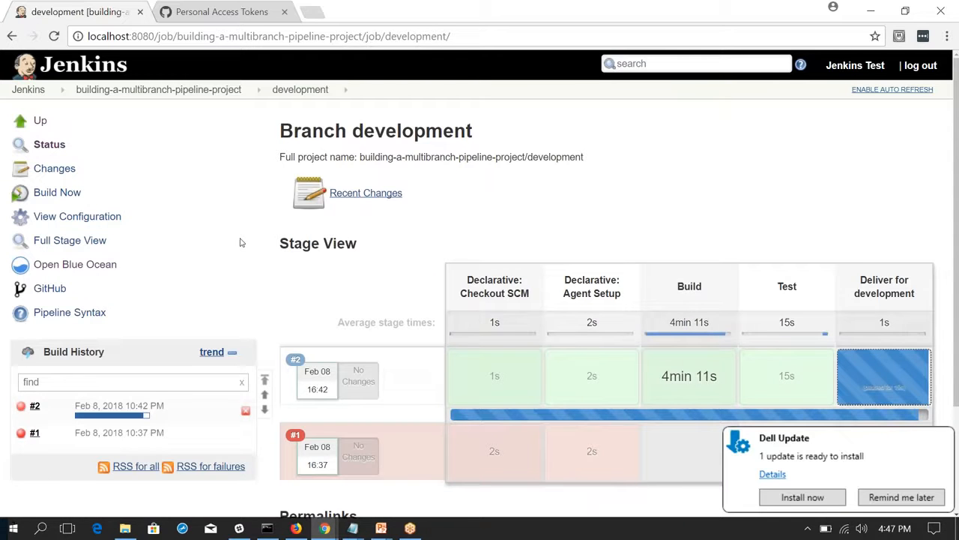
{"action": "scroll", "coordinate": [240, 242], "scroll_direction": "down", "scroll_amount": 2}
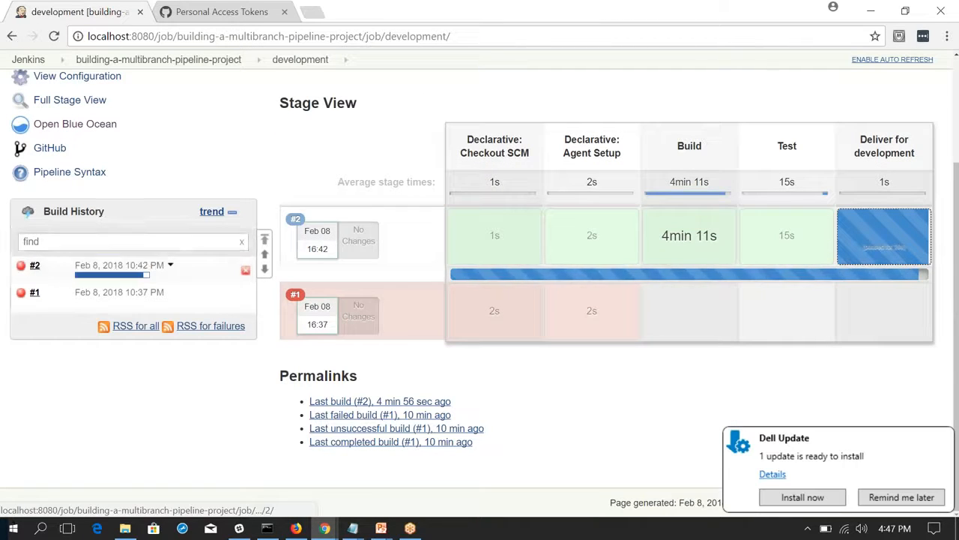
{"action": "scroll", "coordinate": [167, 146], "scroll_direction": "up", "scroll_amount": 1}
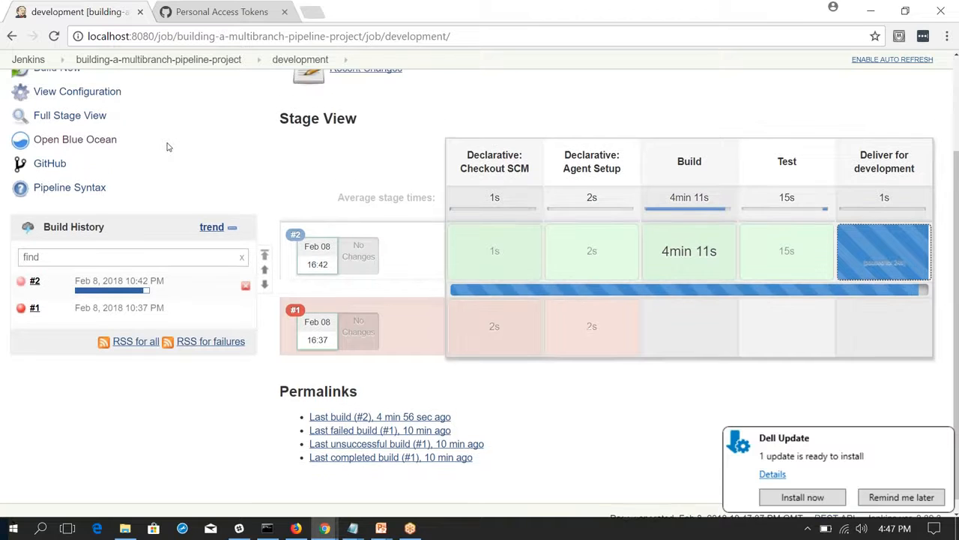
{"action": "scroll", "coordinate": [167, 147], "scroll_direction": "down", "scroll_amount": 1}
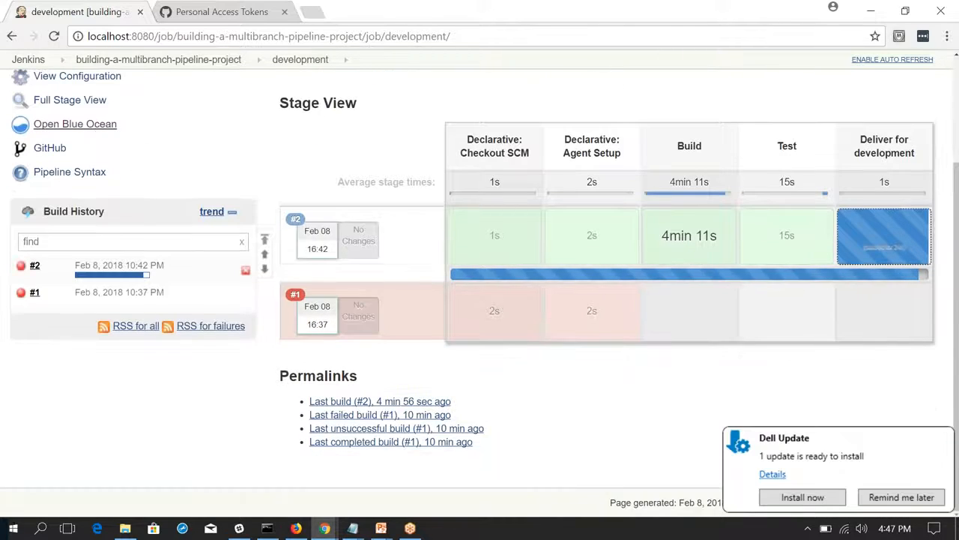
Return to Blue Ocean, let the development run proceed past its web site input request, and close the run's details.
{"action": "left_click", "coordinate": [75, 124]}
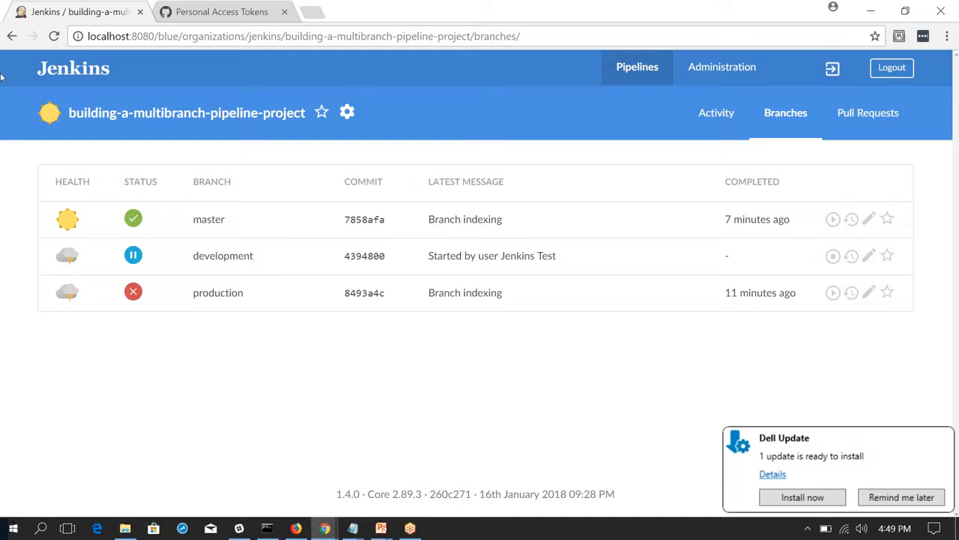
{"action": "left_click", "coordinate": [373, 253]}
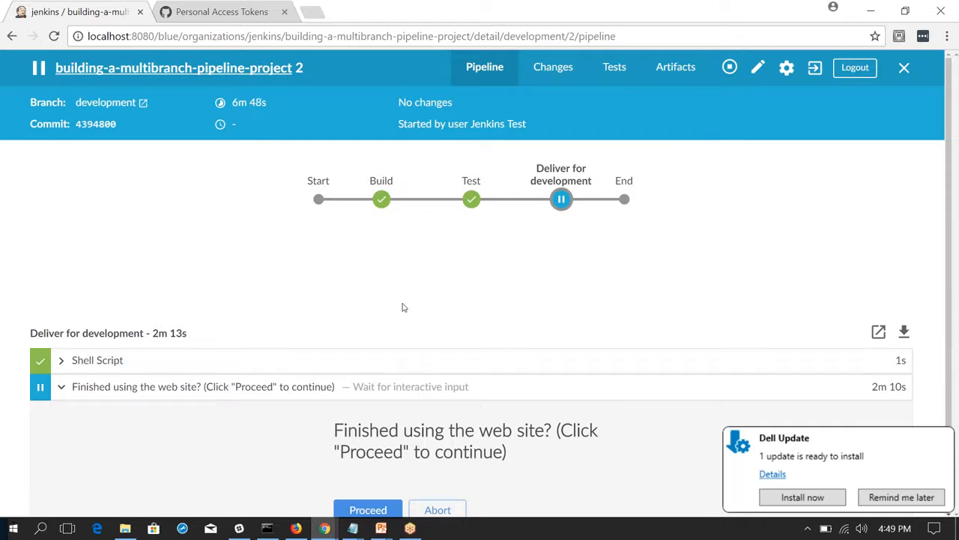
{"action": "scroll", "coordinate": [403, 307], "scroll_direction": "down", "scroll_amount": 1}
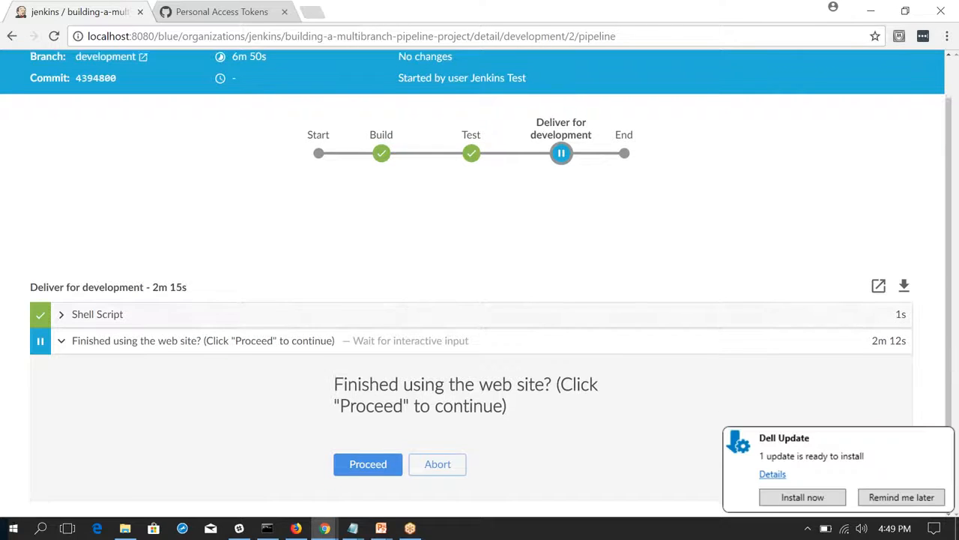
{"action": "left_click", "coordinate": [368, 466]}
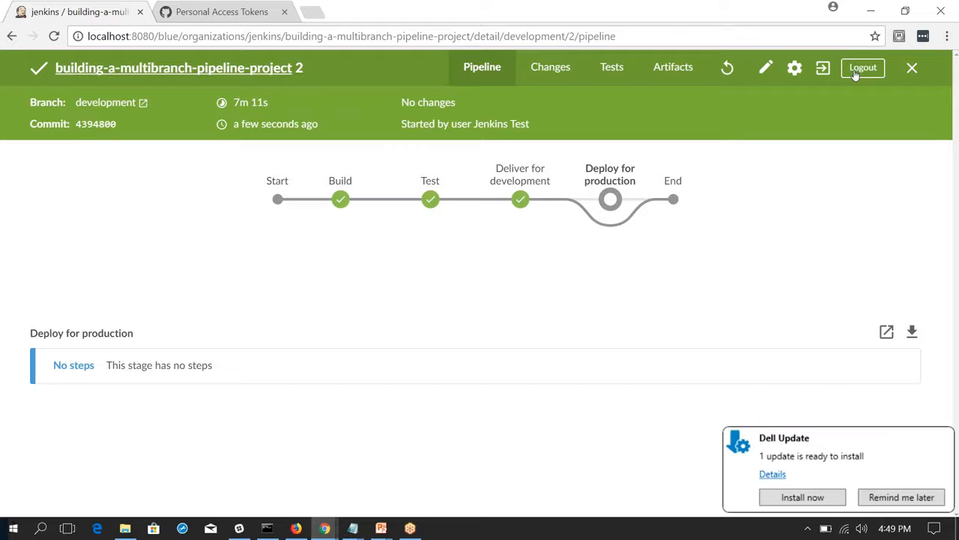
{"action": "left_click", "coordinate": [914, 67]}
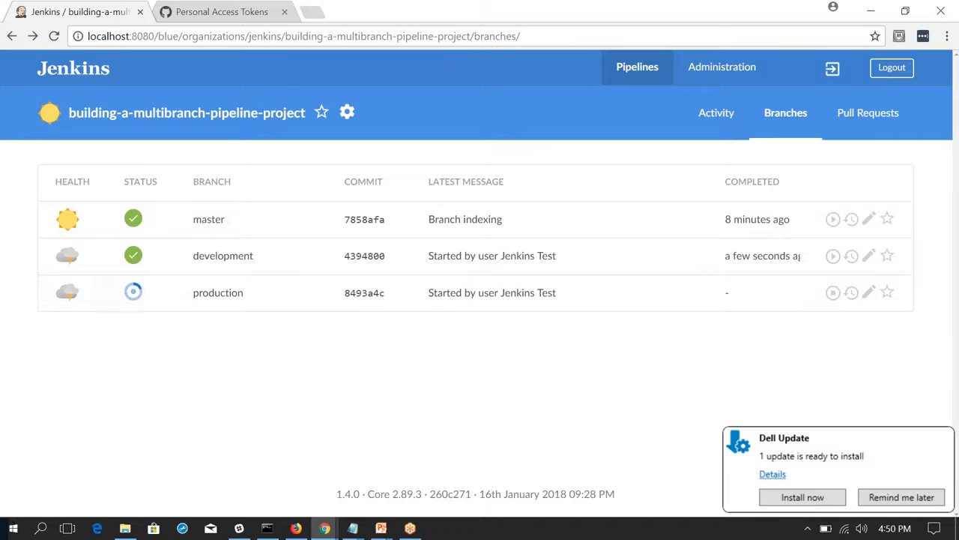
Open the details of the production branch's current run from the pipeline's branches list.
{"action": "right_click", "coordinate": [290, 292]}
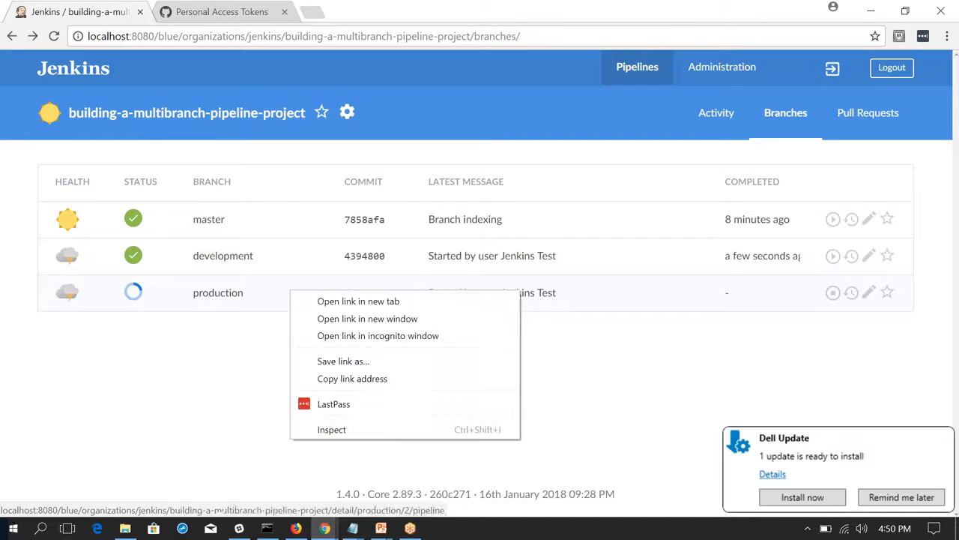
{"action": "right_click", "coordinate": [187, 293]}
{"action": "right_click", "coordinate": [159, 293]}
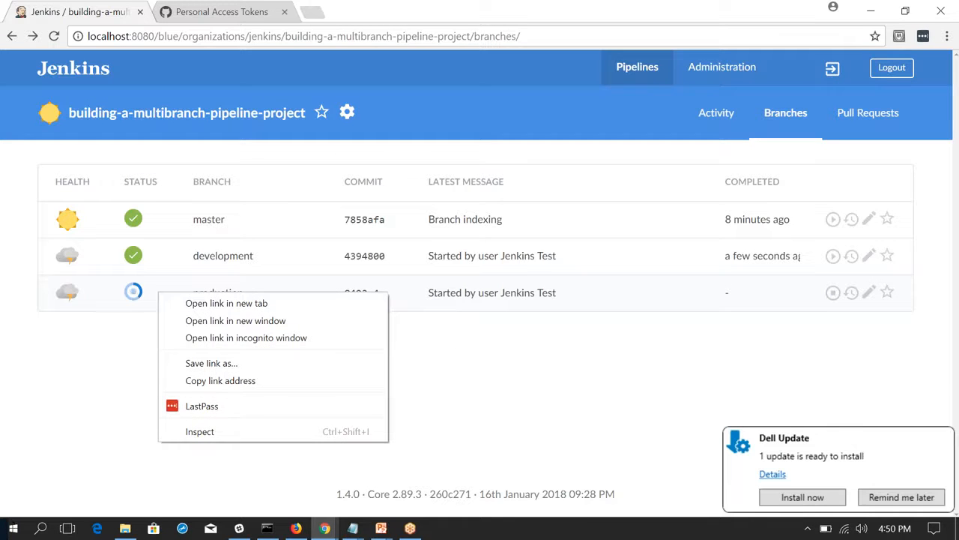
{"action": "left_click", "coordinate": [610, 293]}
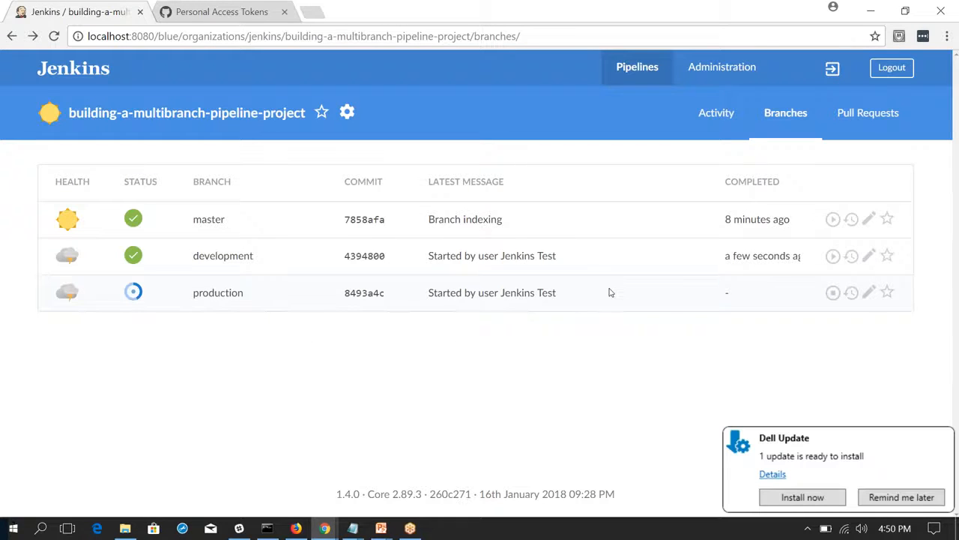
{"action": "left_click", "coordinate": [610, 293]}
{"action": "right_click", "coordinate": [610, 292]}
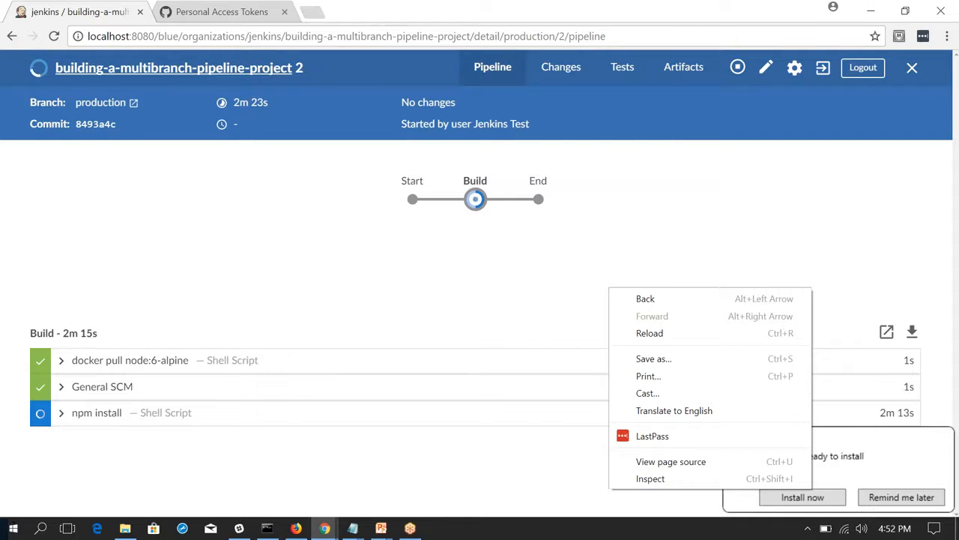
{"action": "key", "text": "Escape"}
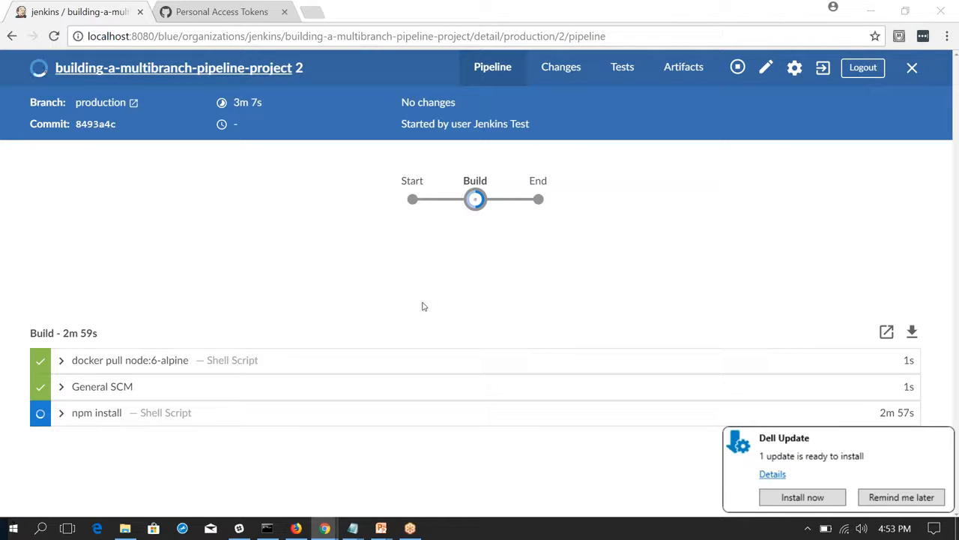
Switch to the PowerPoint presentation and show its closing Thanks slide.
{"action": "key", "text": "super+Tab"}
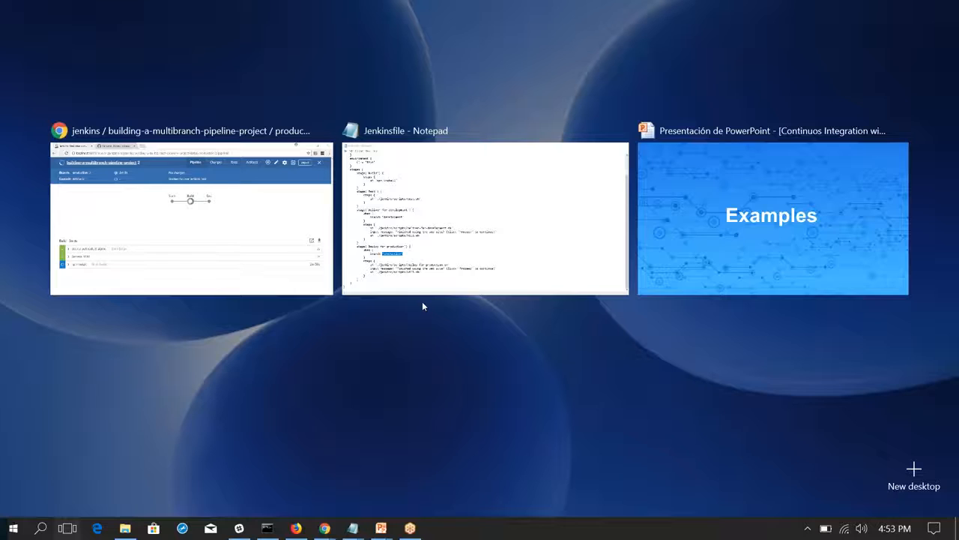
{"action": "left_click", "coordinate": [780, 216]}
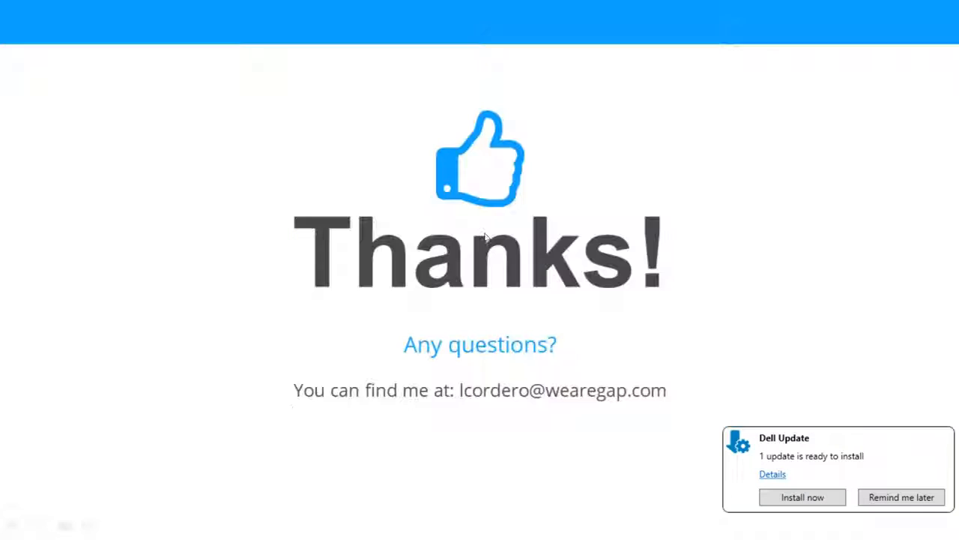